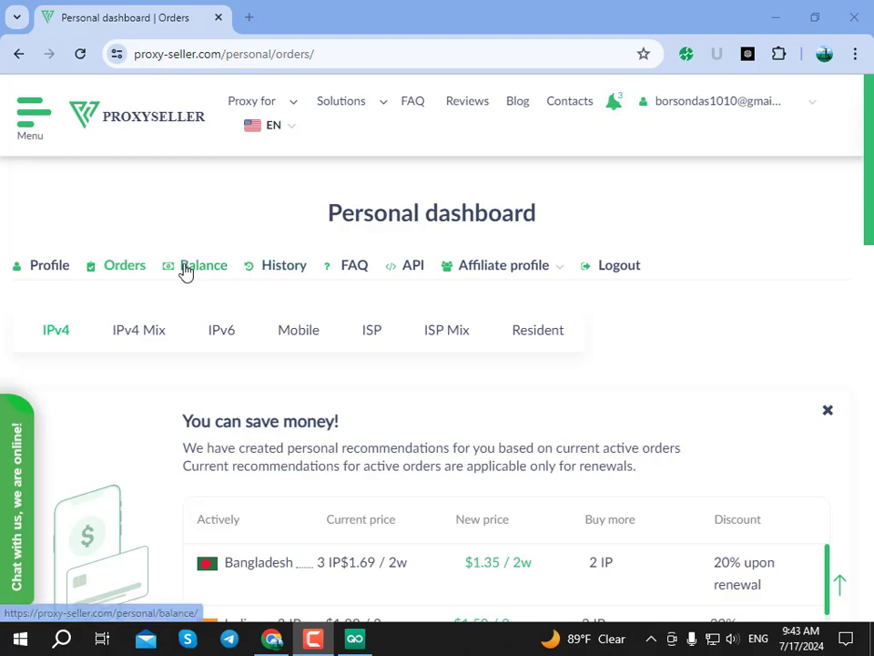
# Select the India proxy 103.167.33.101 in the list of IPv4 orders.
pyautogui.scroll(-3, 678, 311)
pyautogui.scroll(3, 847, 326)
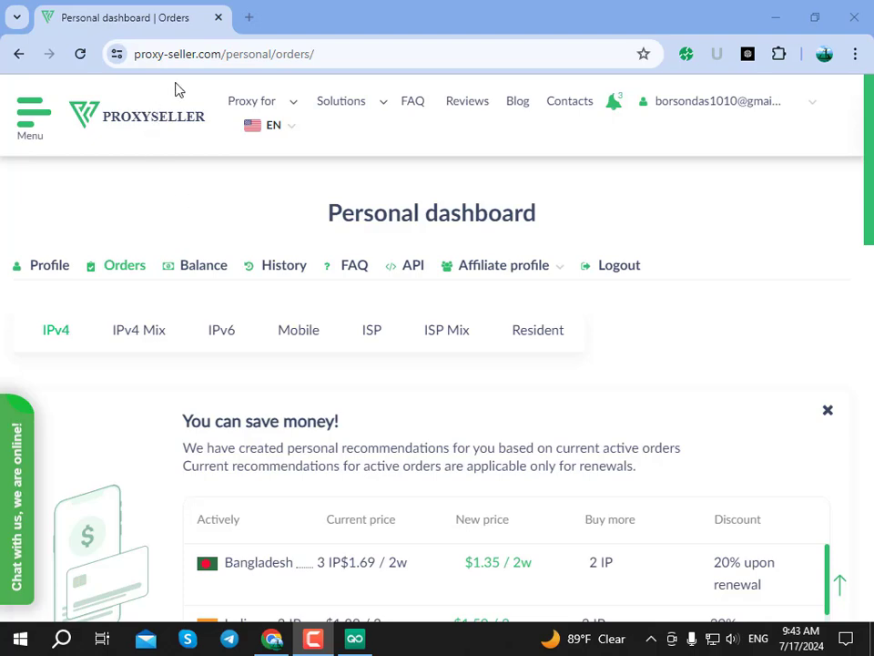
pyautogui.moveTo(871, 196); pyautogui.dragTo(865, 535)
pyautogui.scroll(12, 414, 316)
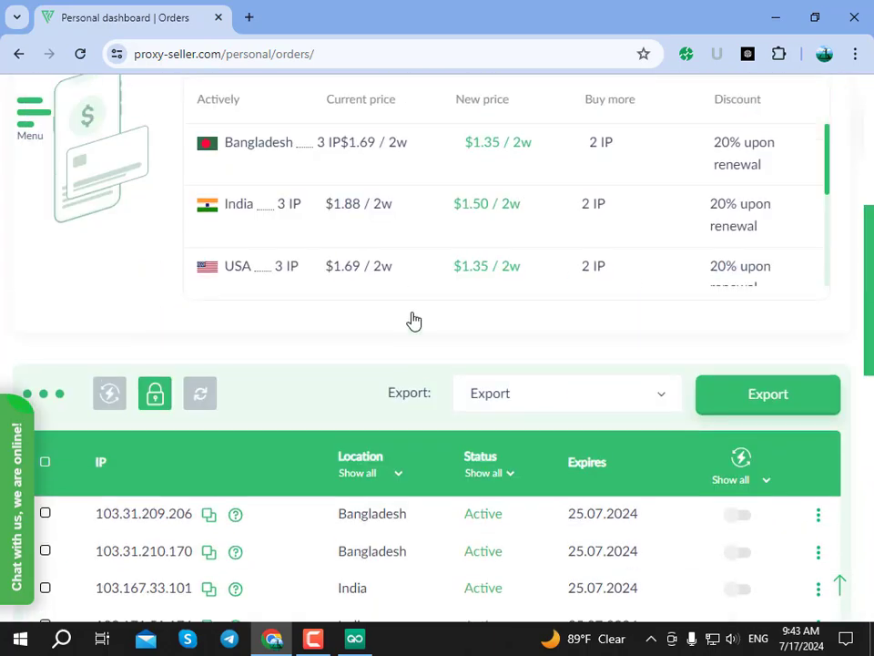
pyautogui.scroll(2, 411, 310)
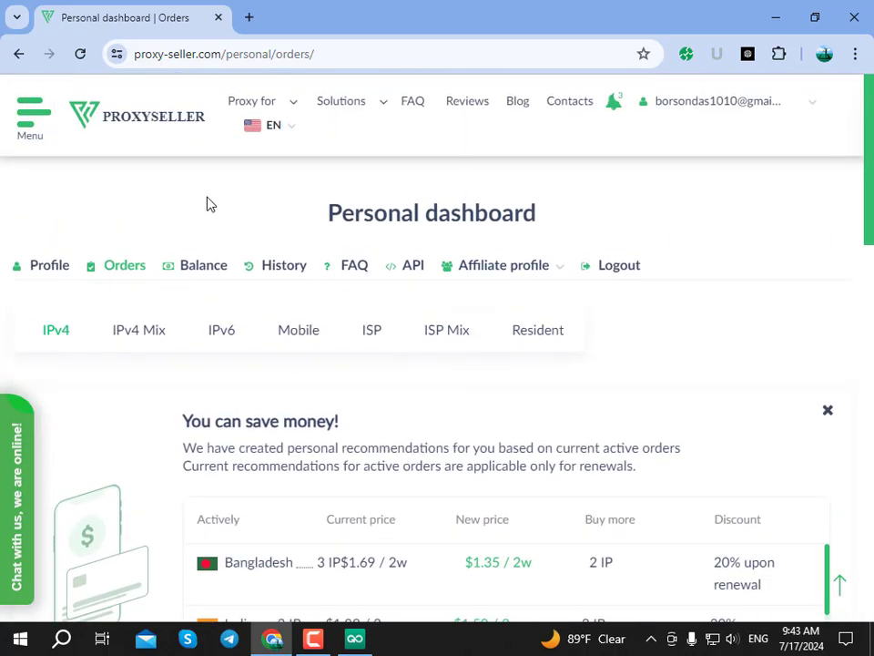
pyautogui.scroll(-10, 91, 250)
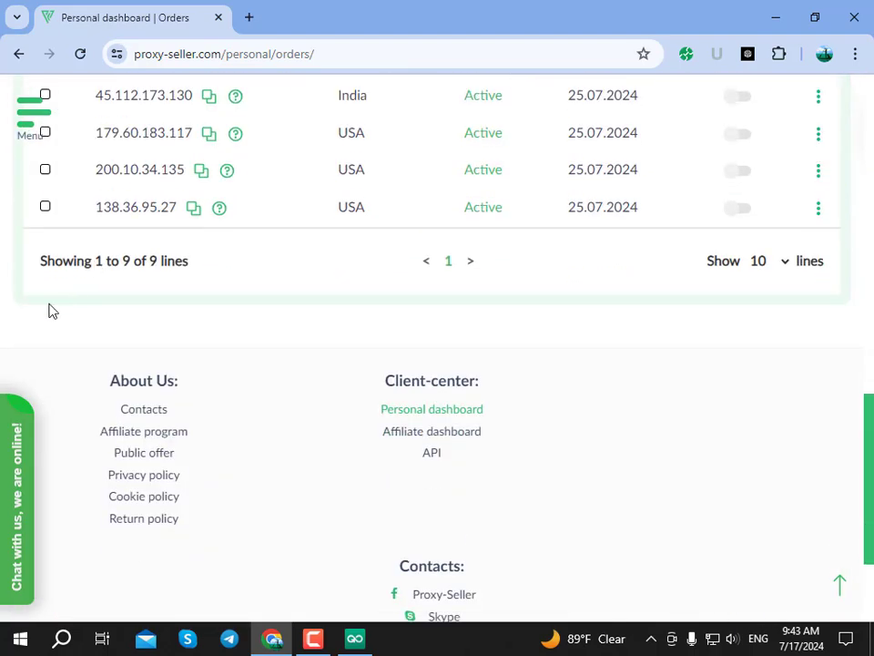
pyautogui.scroll(4, 174, 387)
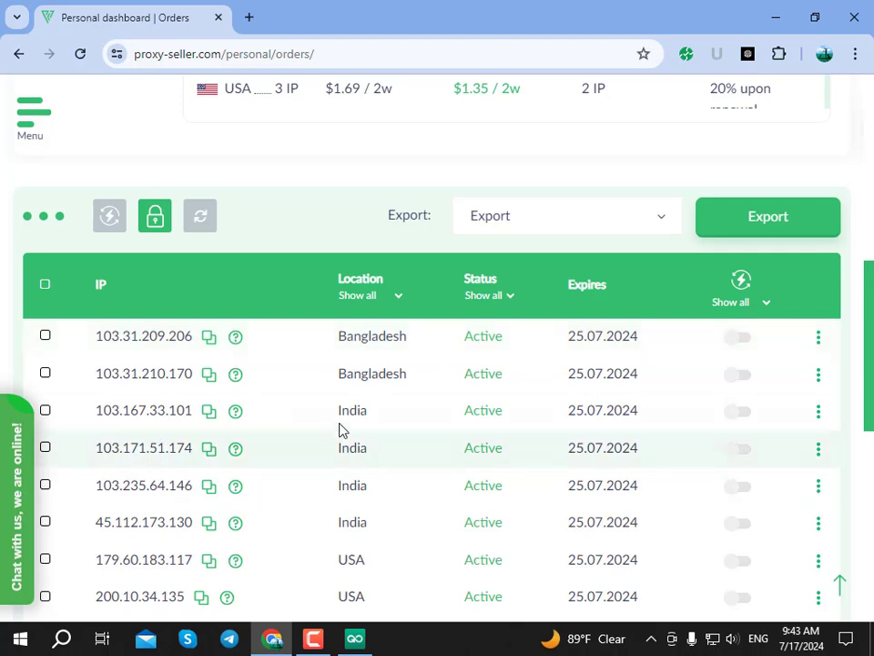
pyautogui.click(45, 412)
# Look over the renewal discount offers, the ordered IPv4 proxies and the GoLogin profiles window.
pyautogui.scroll(2, 229, 429)
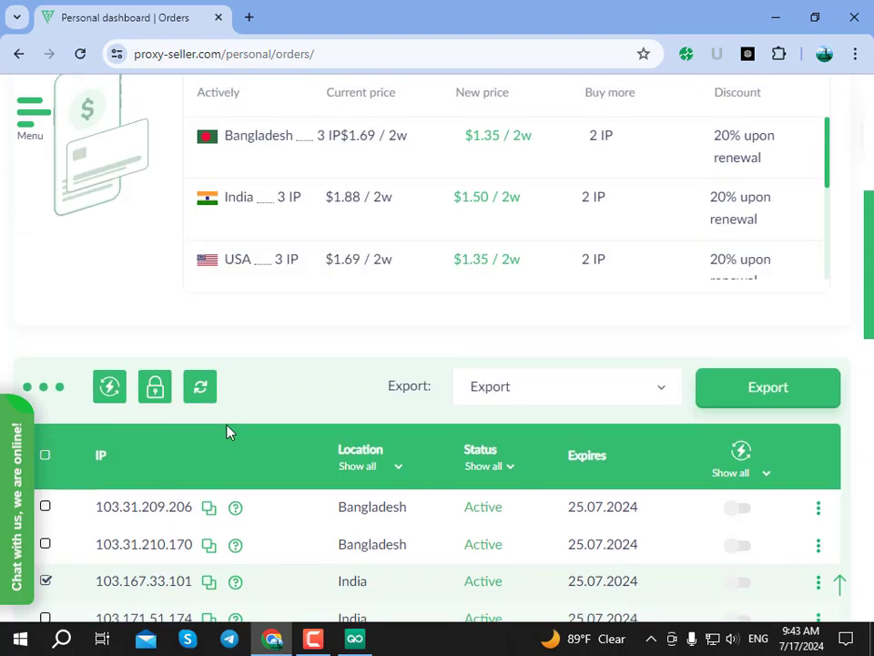
pyautogui.scroll(-5, 100, 362)
pyautogui.scroll(3, 100, 362)
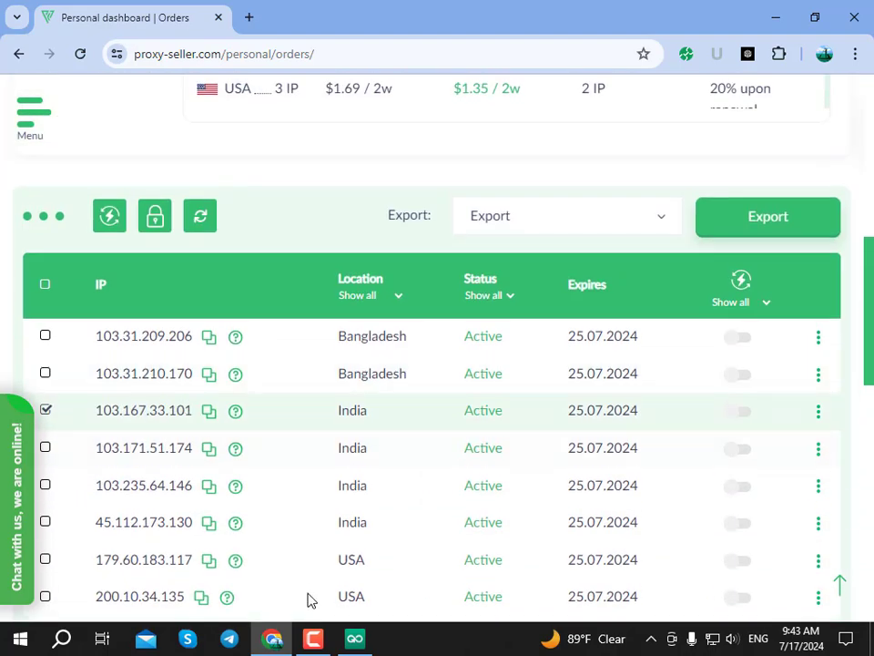
pyautogui.click(355, 639)
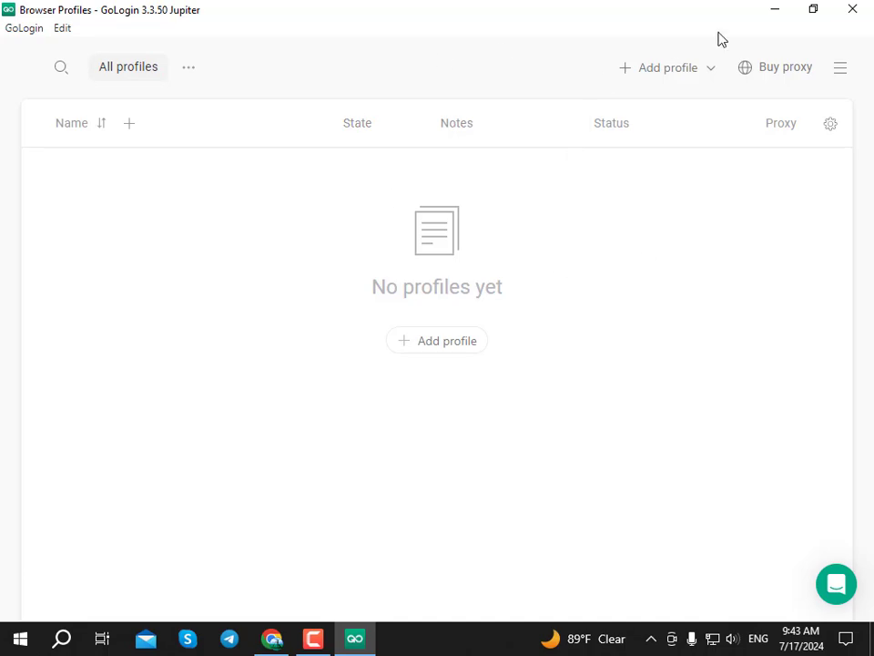
pyautogui.click(775, 9)
pyautogui.scroll(2, 273, 237)
pyautogui.scroll(-2, 364, 255)
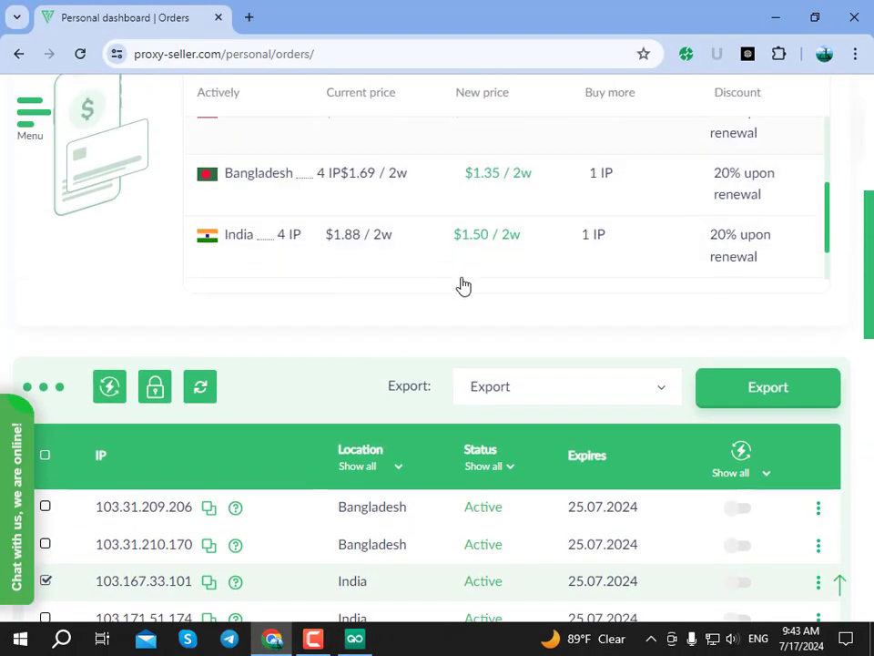
pyautogui.scroll(-1, 714, 418)
pyautogui.scroll(1, 701, 401)
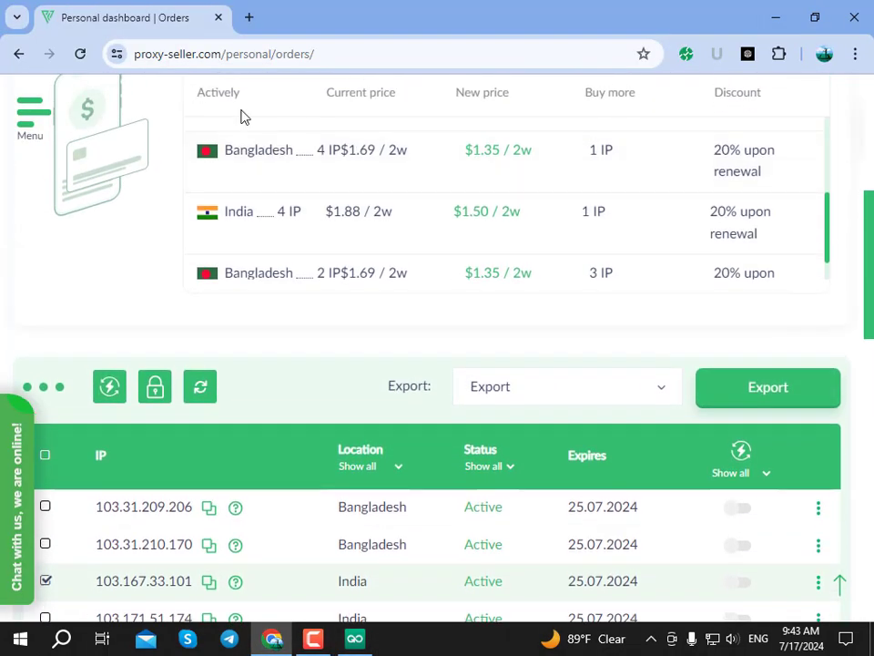
pyautogui.scroll(-2, 145, 410)
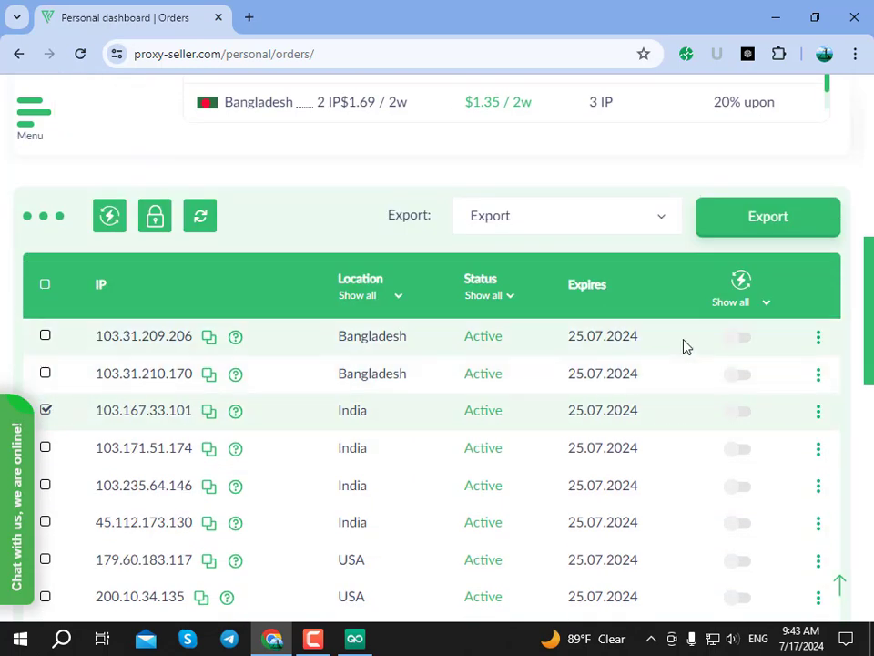
# Export the selected proxy as TXT (https), open the downloaded list_proxyseller (1).txt and minimize it.
pyautogui.click(550, 216)
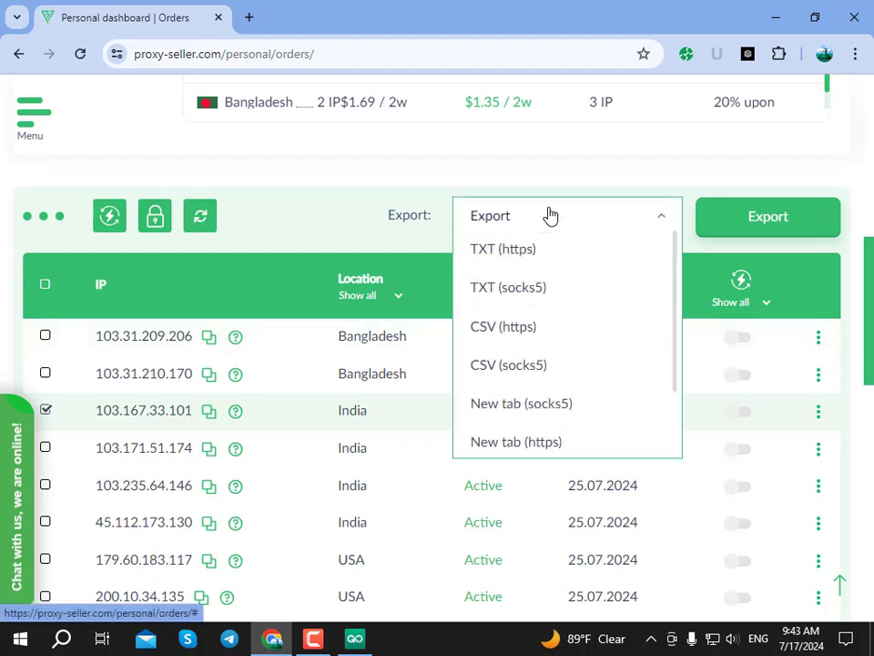
pyautogui.click(486, 260)
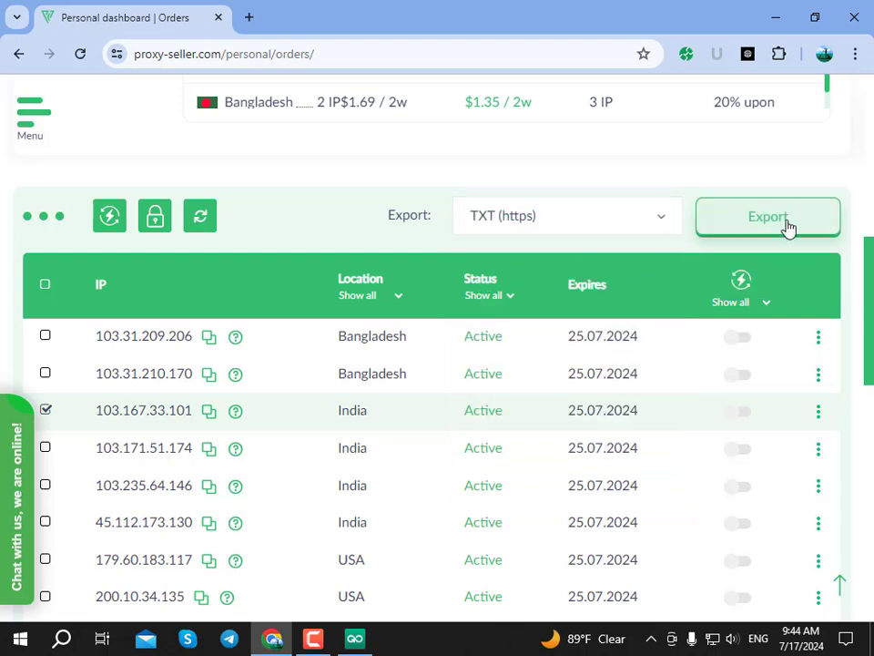
pyautogui.click(756, 233)
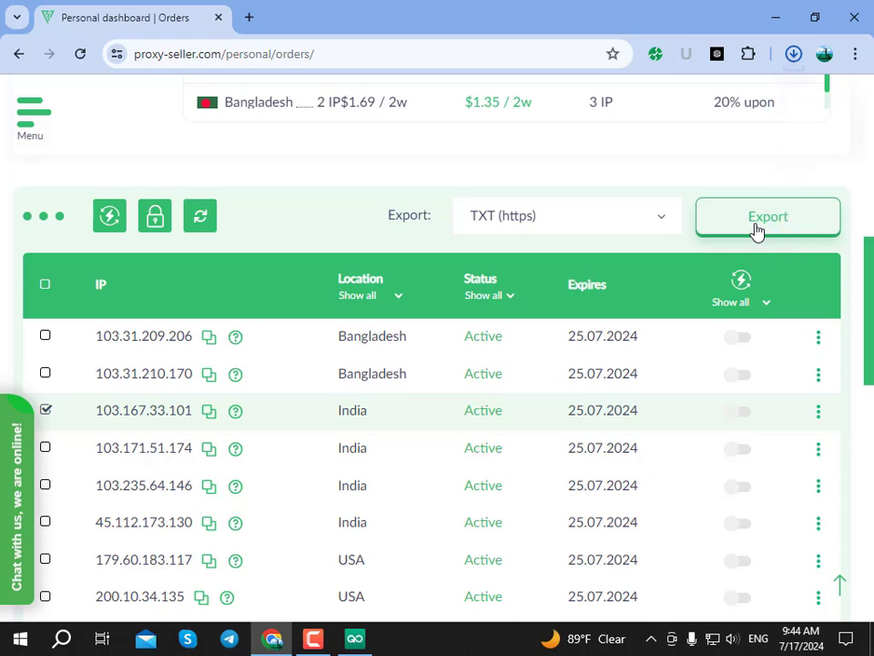
pyautogui.click(794, 57)
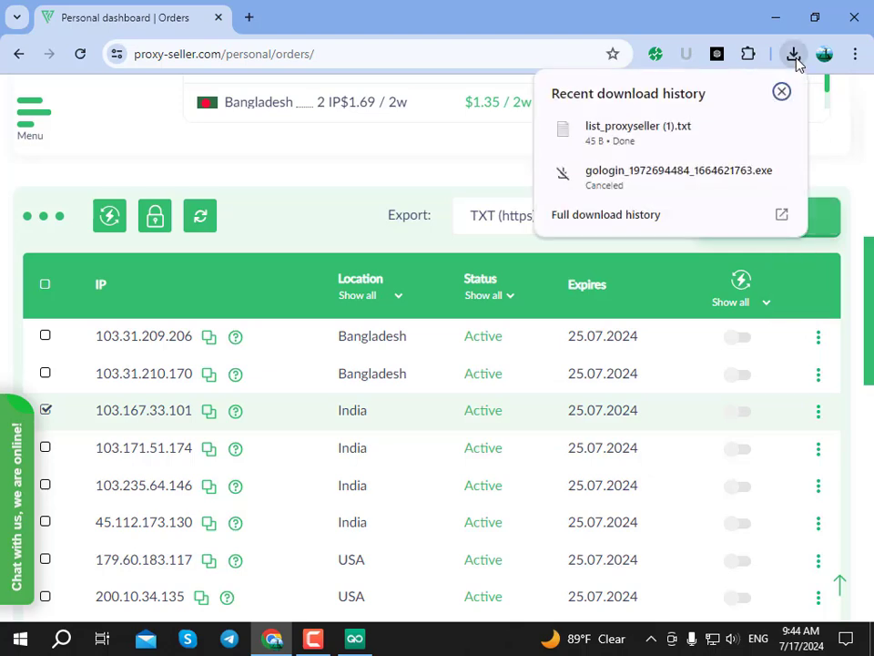
pyautogui.click(583, 126)
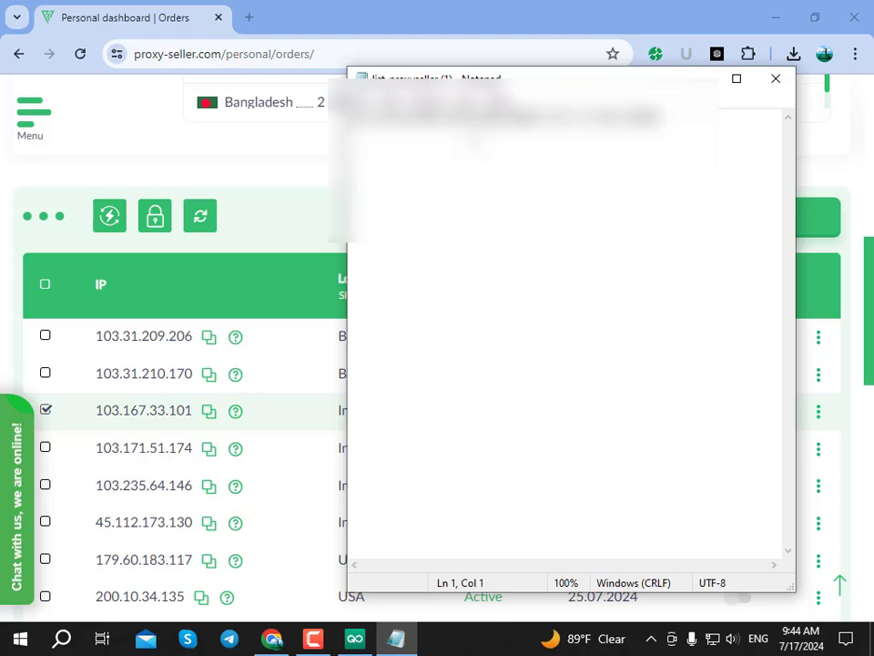
pyautogui.click(775, 17)
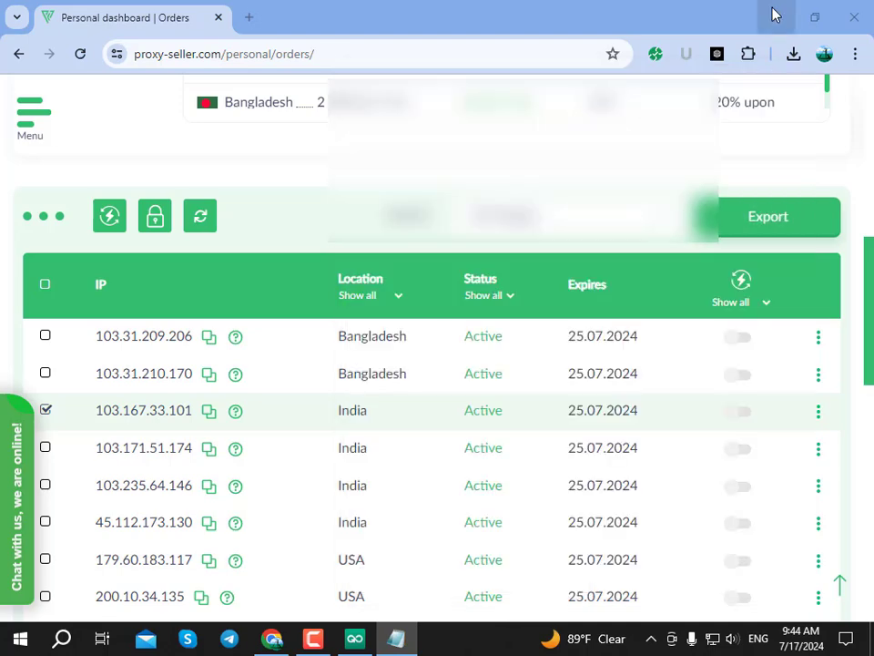
# Switch to GoLogin and start a new browser profile, keeping the suggested profile name.
pyautogui.click(356, 638)
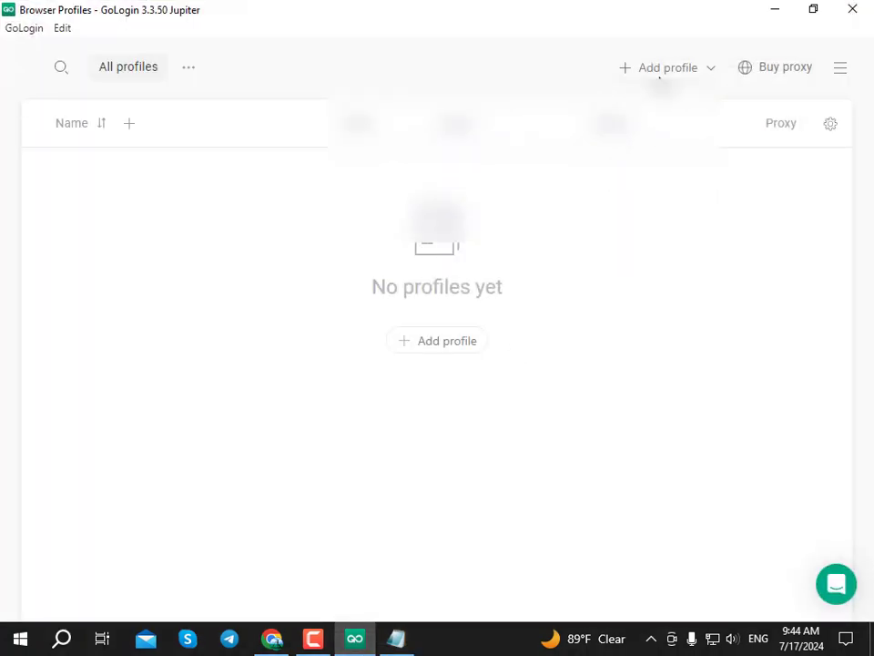
pyautogui.click(645, 71)
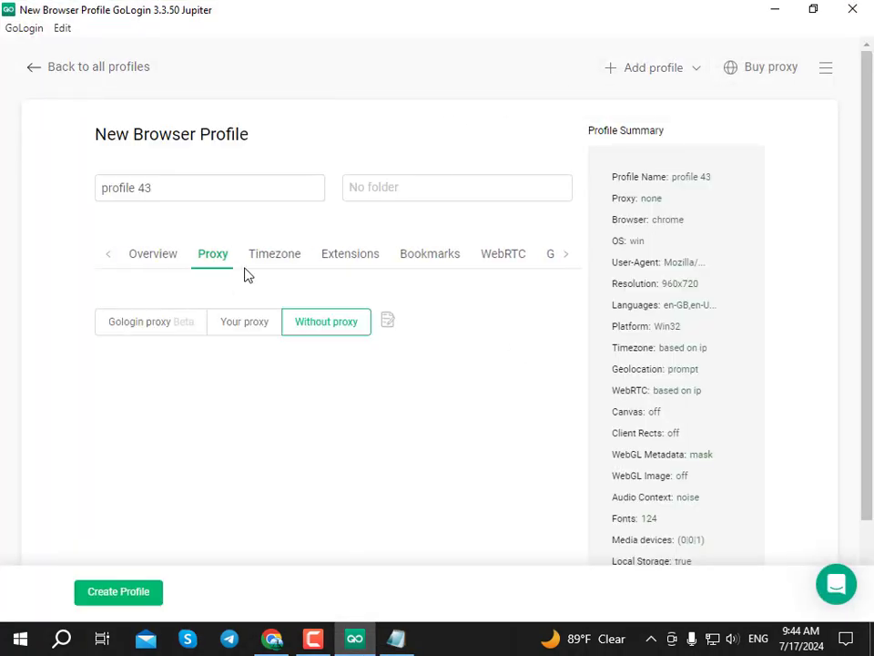
pyautogui.click(176, 194)
pyautogui.moveTo(98, 187); pyautogui.dragTo(178, 186)
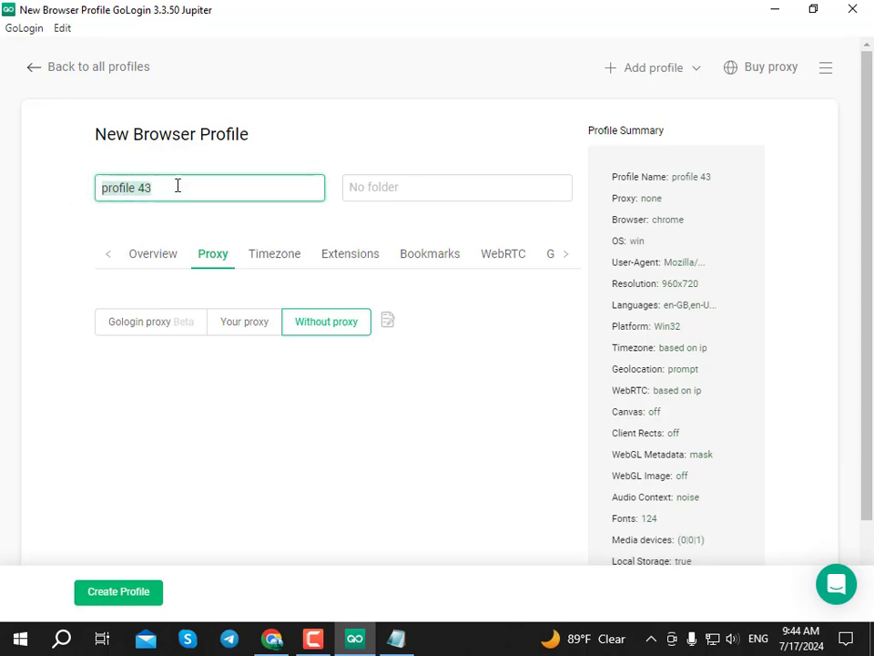
pyautogui.click(186, 186)
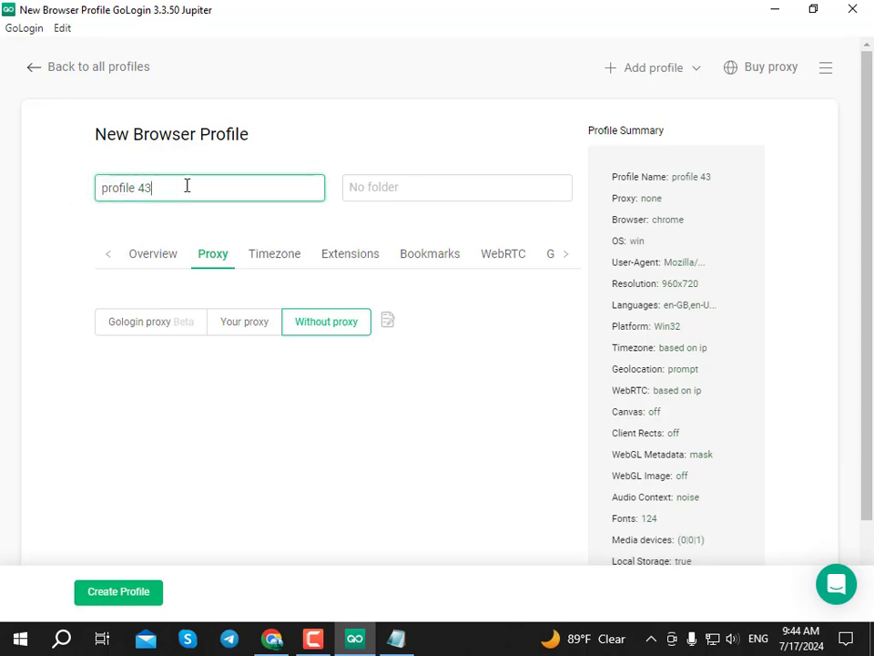
# Set the new profile to use your own proxy, with HTTP Proxy as the type.
pyautogui.click(187, 326)
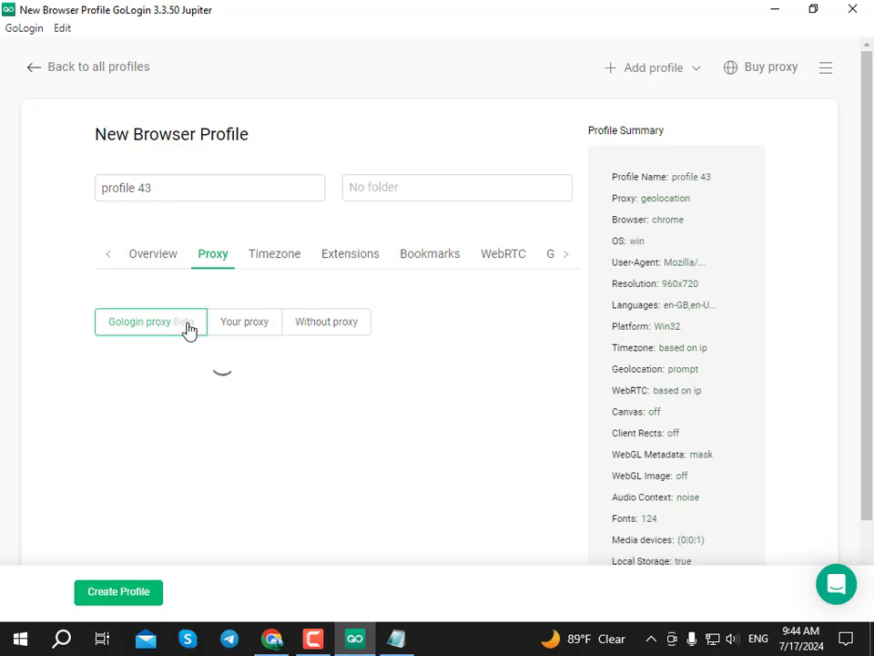
pyautogui.click(242, 333)
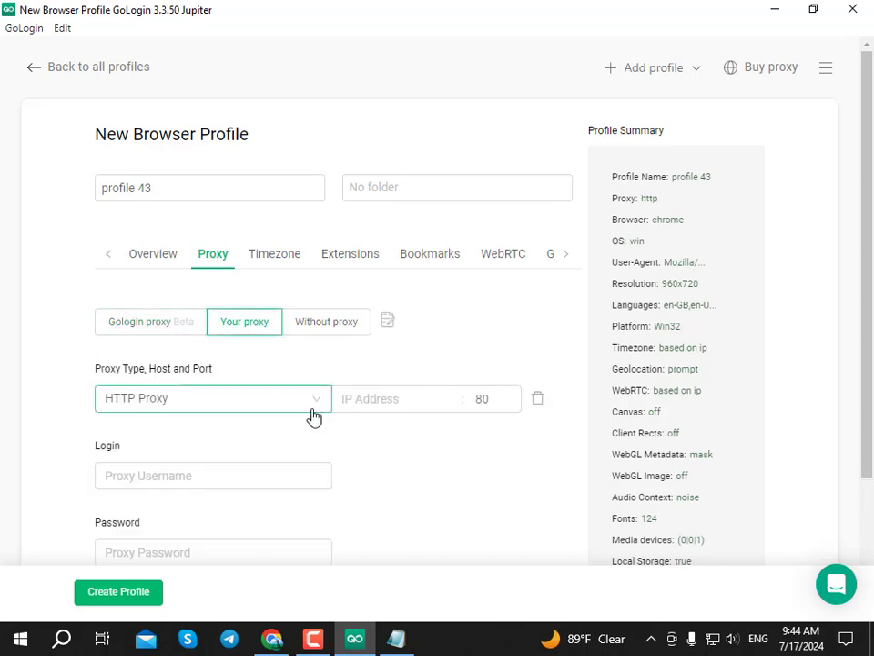
pyautogui.click(188, 400)
pyautogui.click(188, 398)
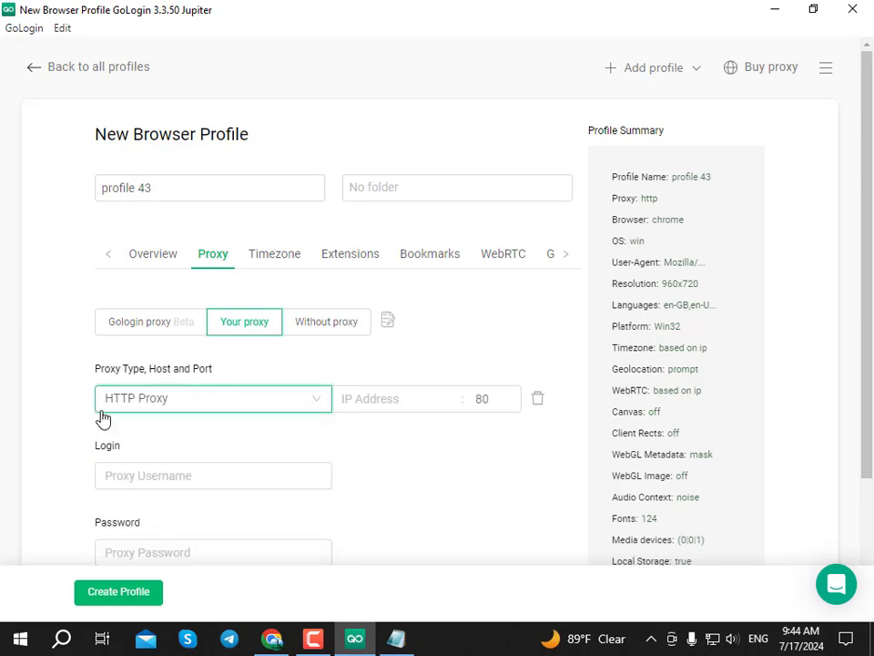
# Copy the proxy username from the exported proxy list in Notepad into the profile's Login field.
pyautogui.click(396, 638)
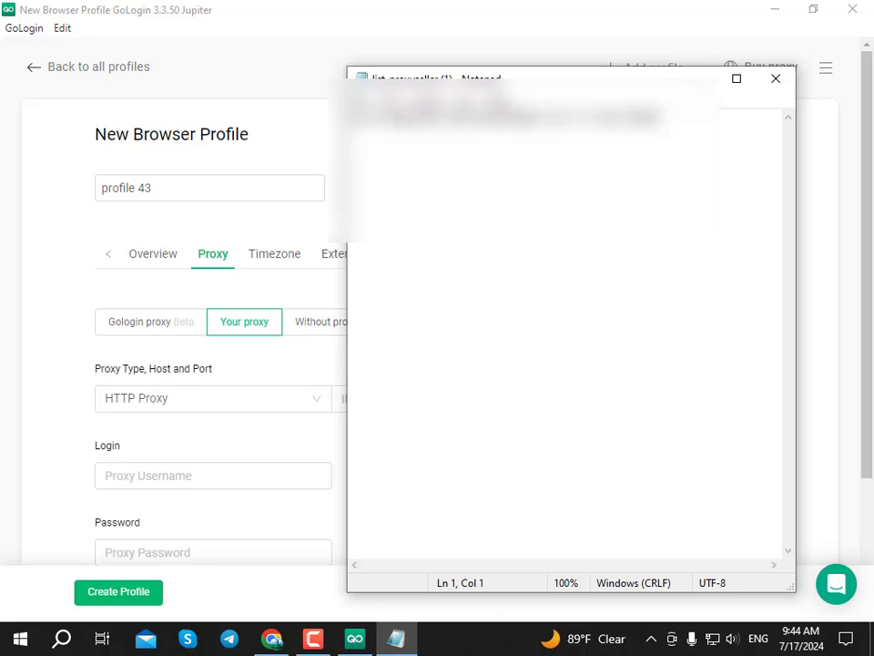
pyautogui.moveTo(440, 117); pyautogui.dragTo(351, 116)
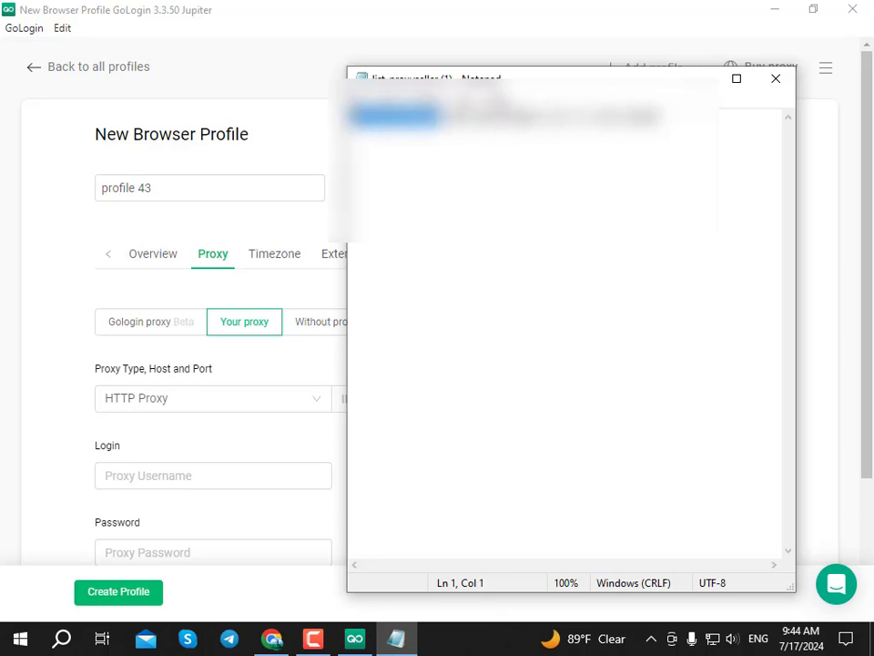
pyautogui.click(187, 427)
pyautogui.scroll(-1, 215, 377)
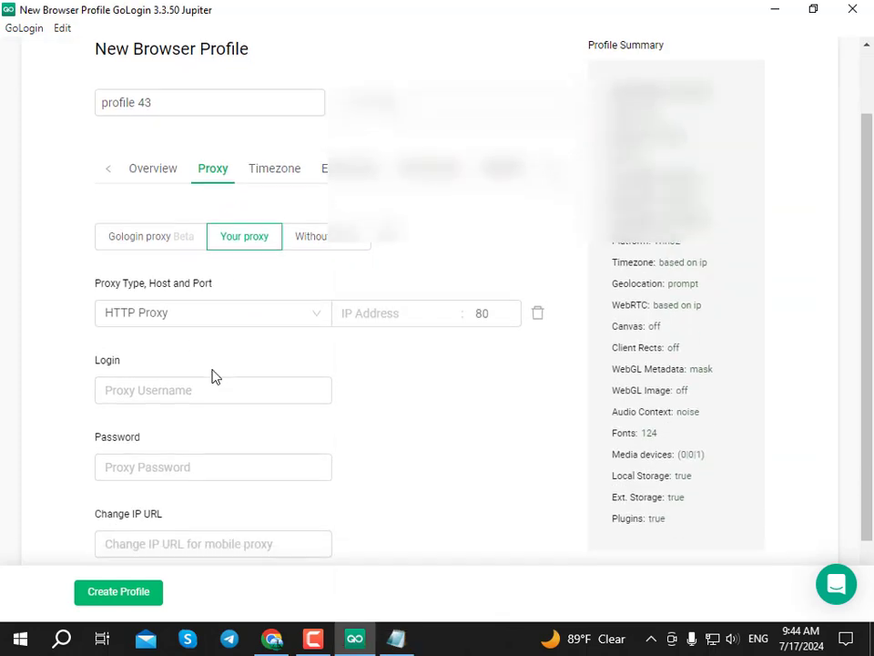
pyautogui.click(129, 378)
pyautogui.hotkey('ctrl', 'v')
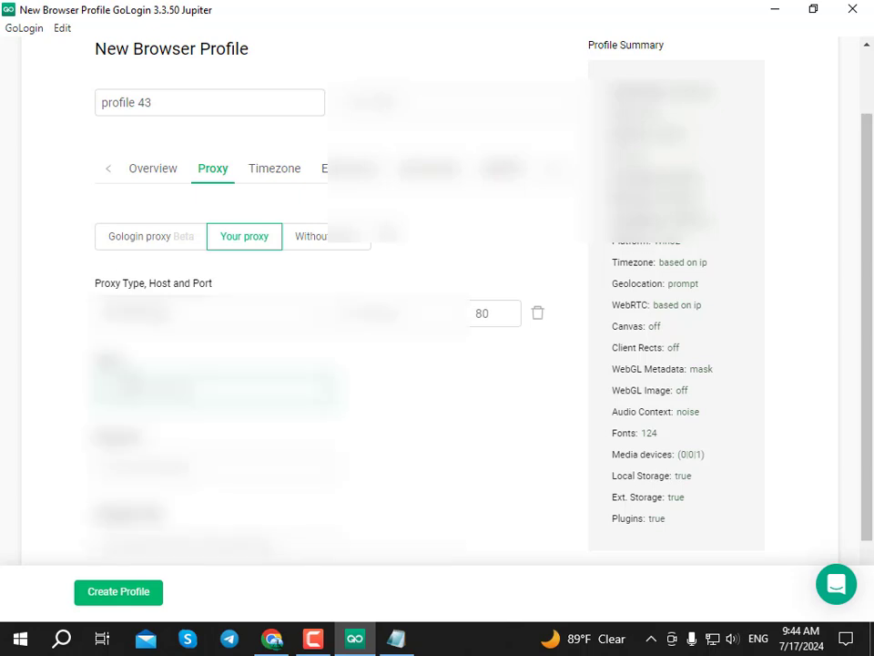
# Copy the proxy password from the exported list in Notepad into the profile's Password field.
pyautogui.click(396, 639)
pyautogui.moveTo(447, 116); pyautogui.dragTo(519, 117)
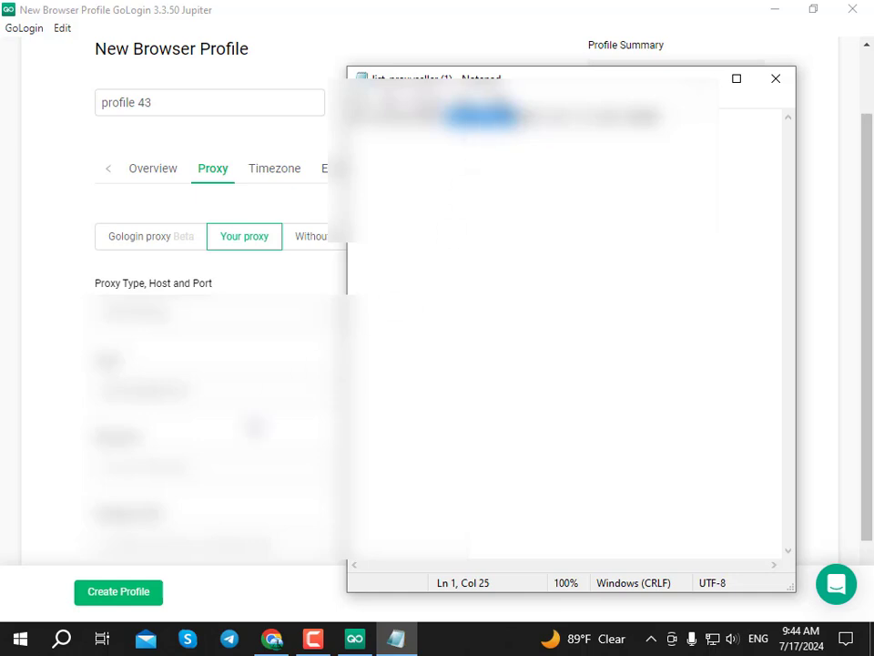
pyautogui.click(205, 463)
pyautogui.hotkey('ctrl', 'v')
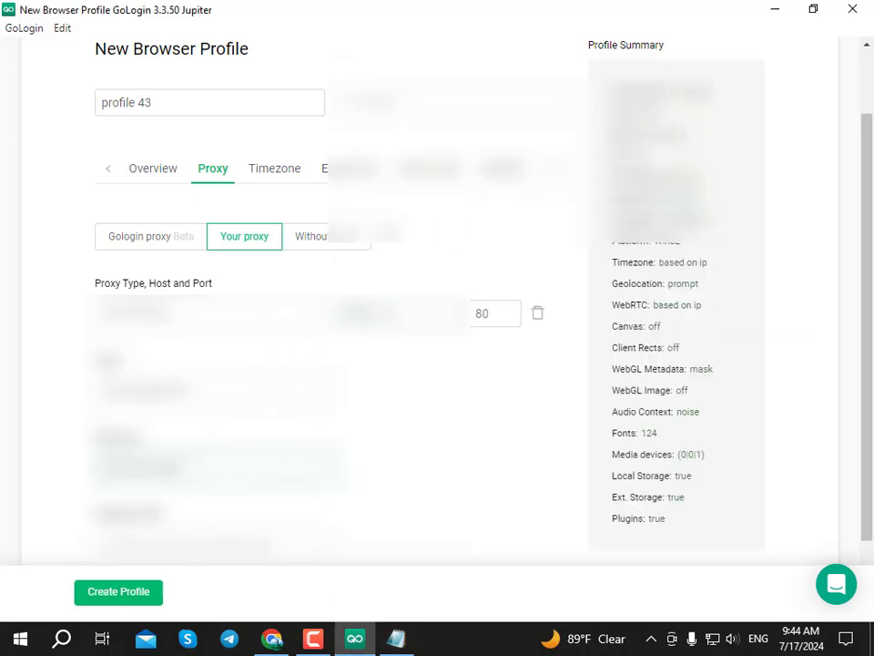
# Copy the proxy's IP address from the exported list in Notepad into the profile's proxy host field.
pyautogui.click(396, 639)
pyautogui.moveTo(521, 117); pyautogui.dragTo(619, 117)
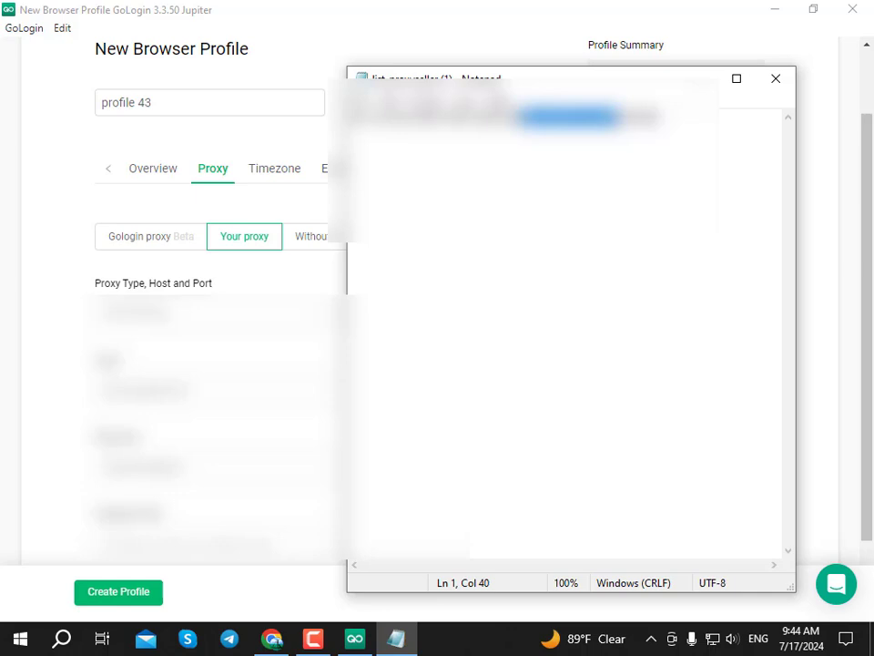
pyautogui.click(310, 276)
pyautogui.click(381, 316)
pyautogui.hotkey('ctrl', 'v')
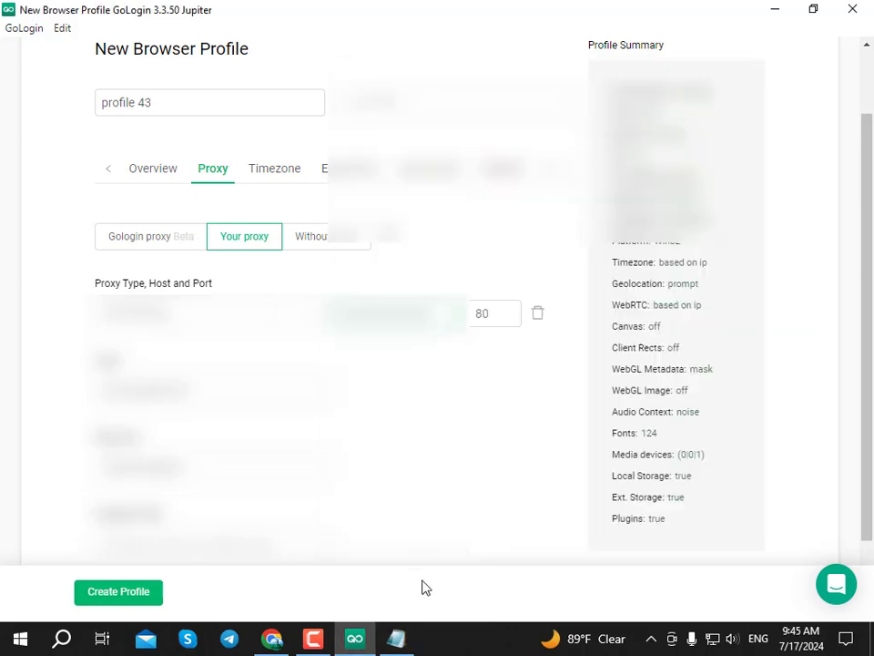
# Look up the port in the exported proxy list and set the profile's proxy port to 50100.
pyautogui.click(399, 638)
pyautogui.doubleClick(645, 116)
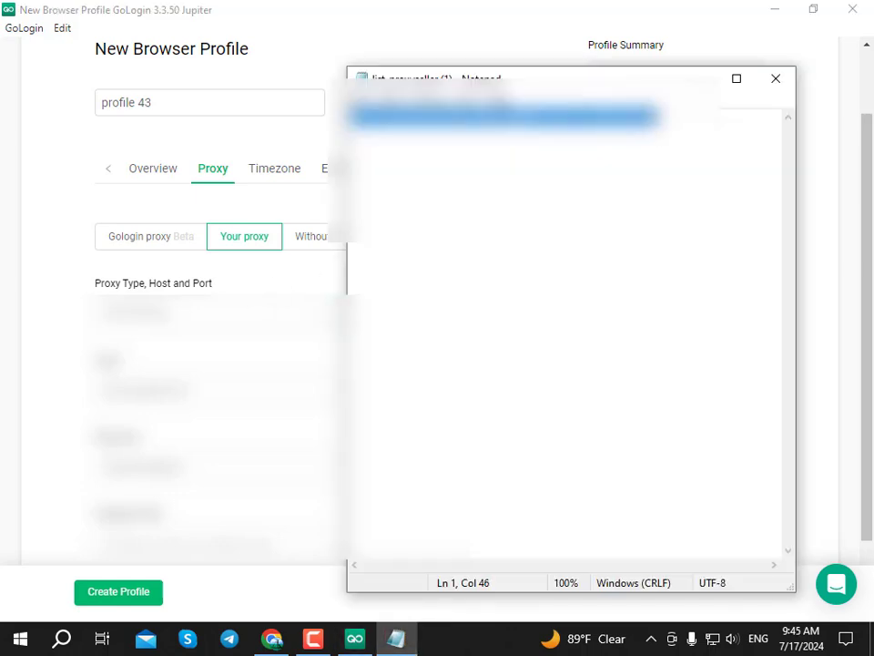
pyautogui.click(640, 117)
pyautogui.moveTo(626, 117); pyautogui.dragTo(672, 116)
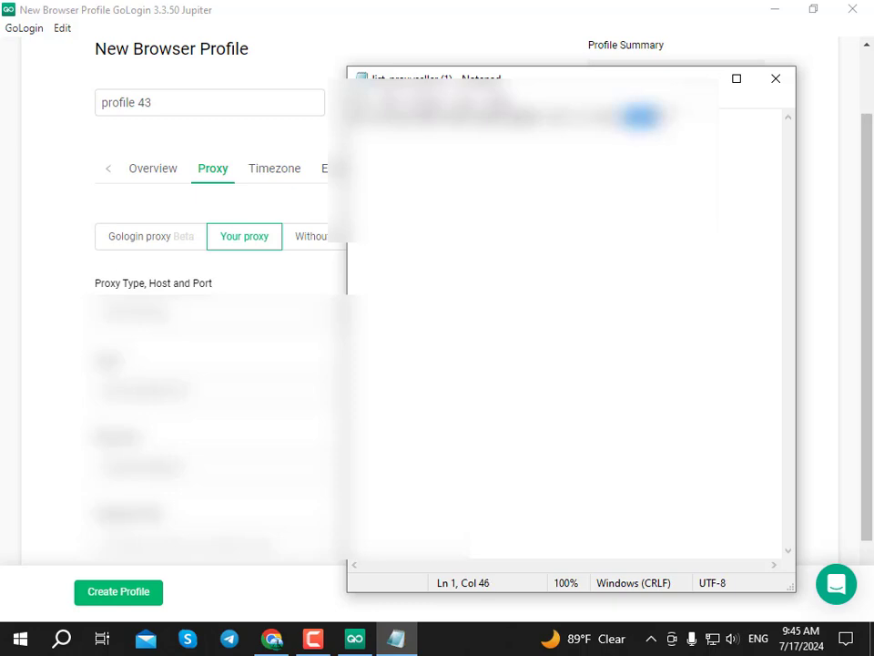
pyautogui.click(697, 80)
pyautogui.moveTo(506, 308); pyautogui.dragTo(381, 326)
pyautogui.write('50100')
pyautogui.scroll(-2, 164, 233)
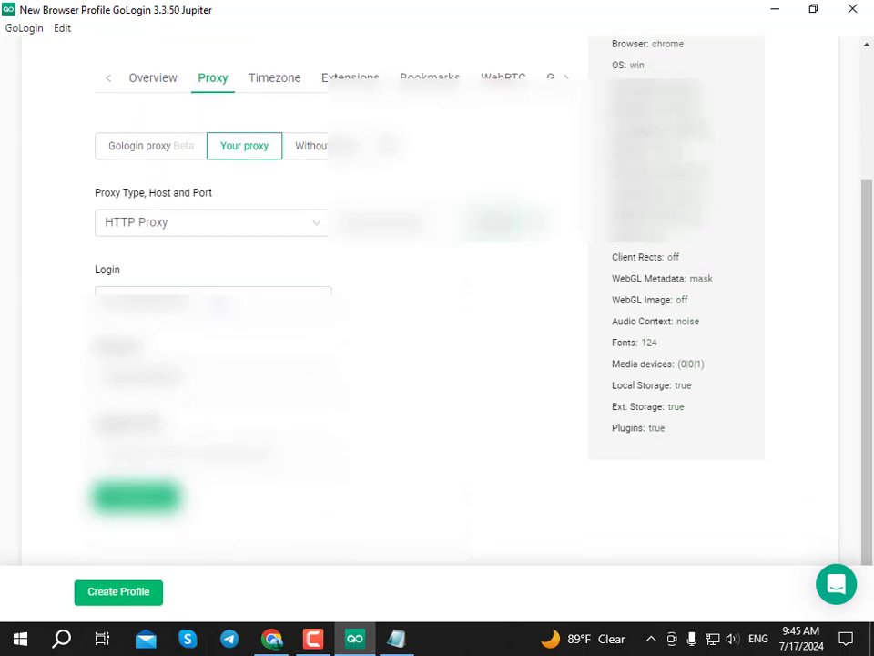
# Check the entered proxy's connection and create the browser profile.
pyautogui.click(133, 497)
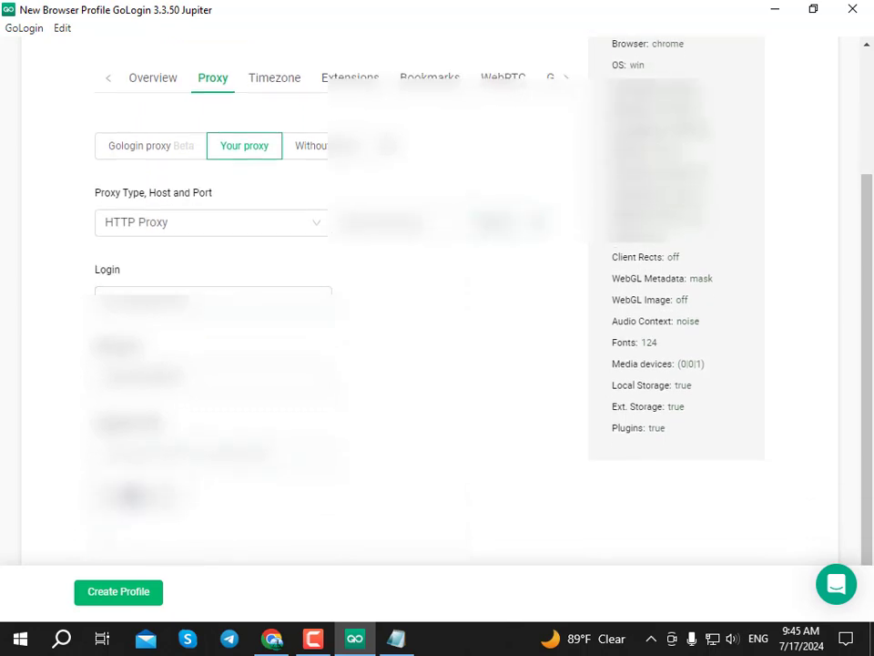
pyautogui.scroll(-2, 429, 301)
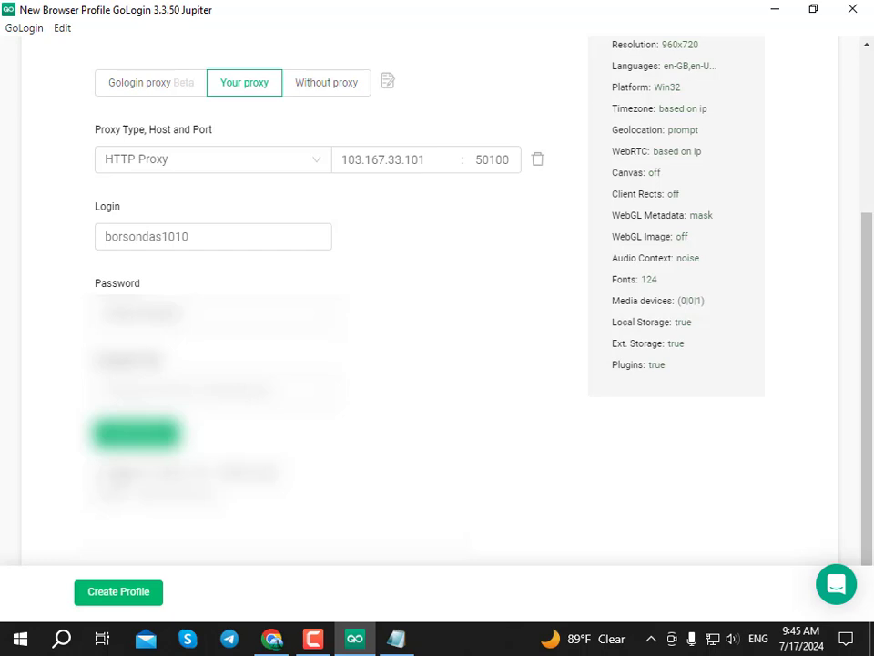
pyautogui.click(127, 602)
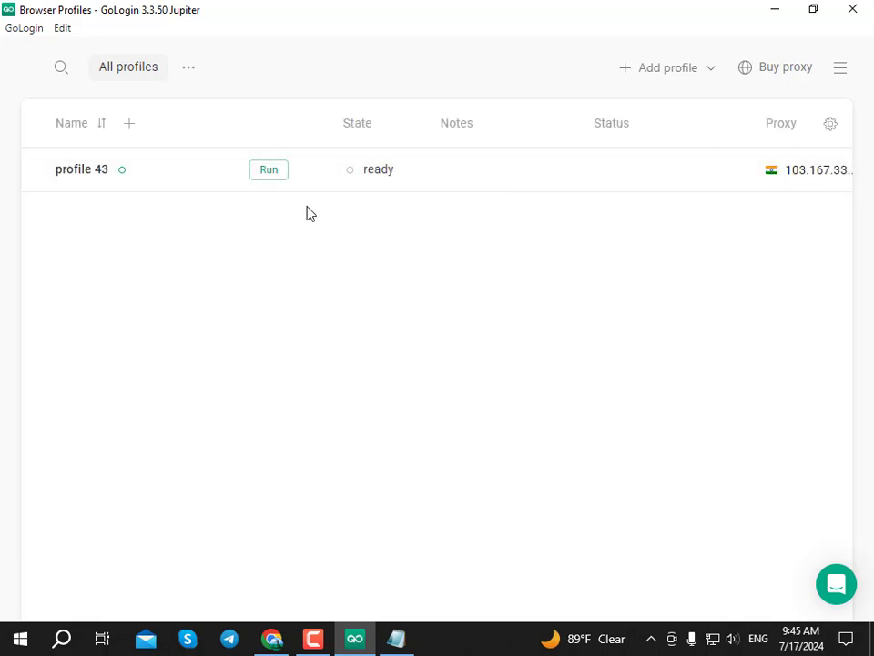
# Run profile 43 and open whoer.net in its browser.
pyautogui.click(273, 177)
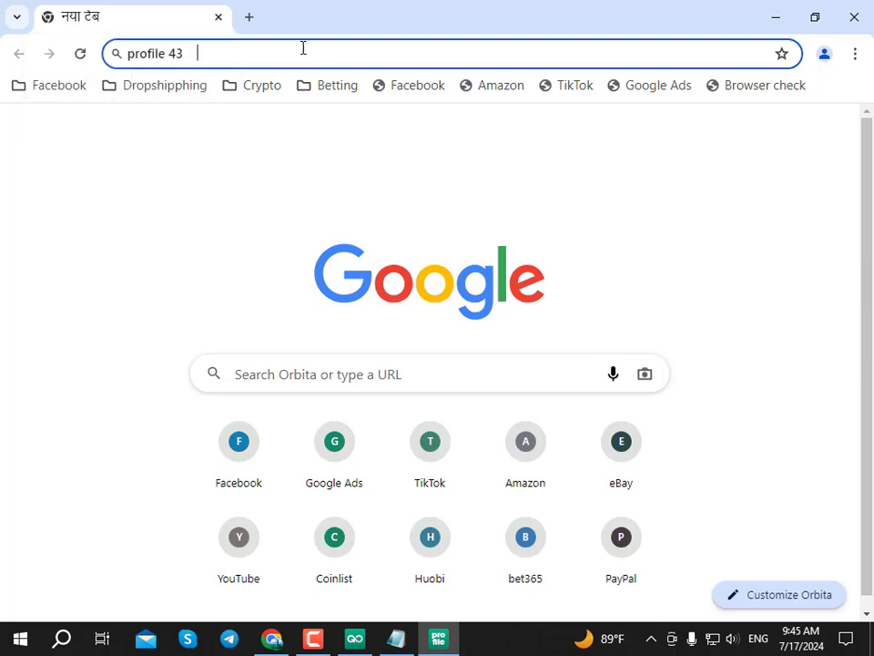
pyautogui.write('wh')
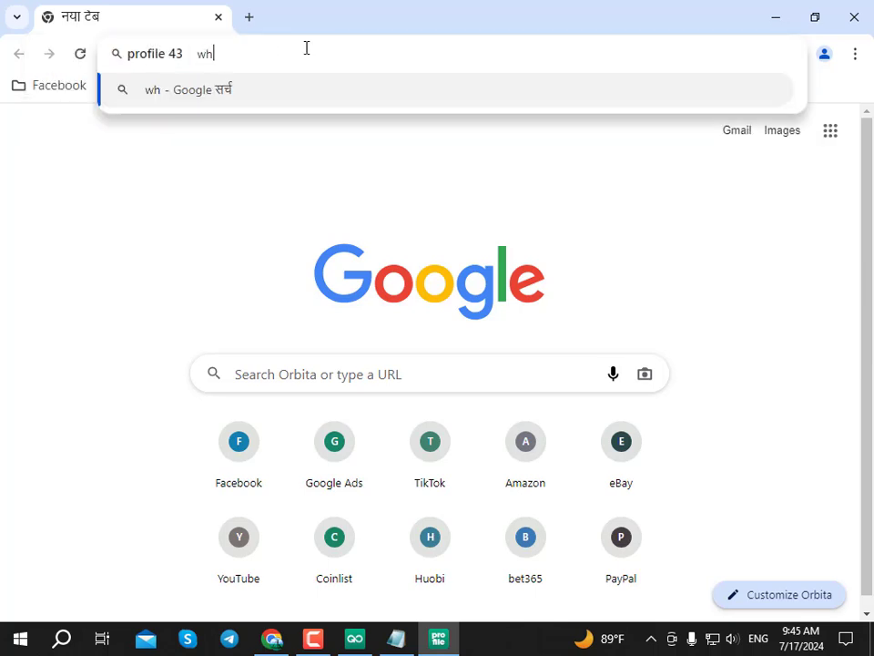
pyautogui.write('oer.net')
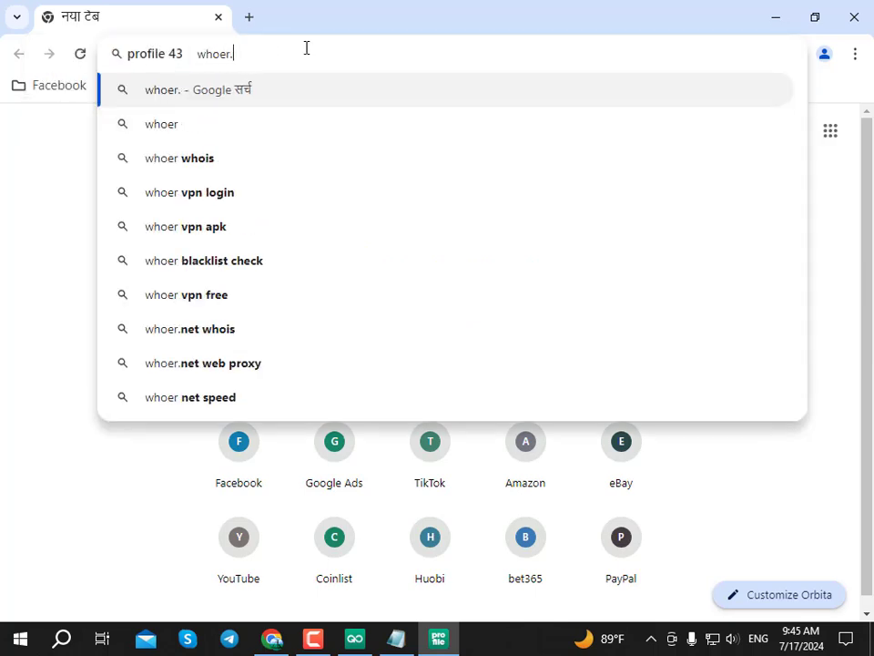
pyautogui.press('Return')
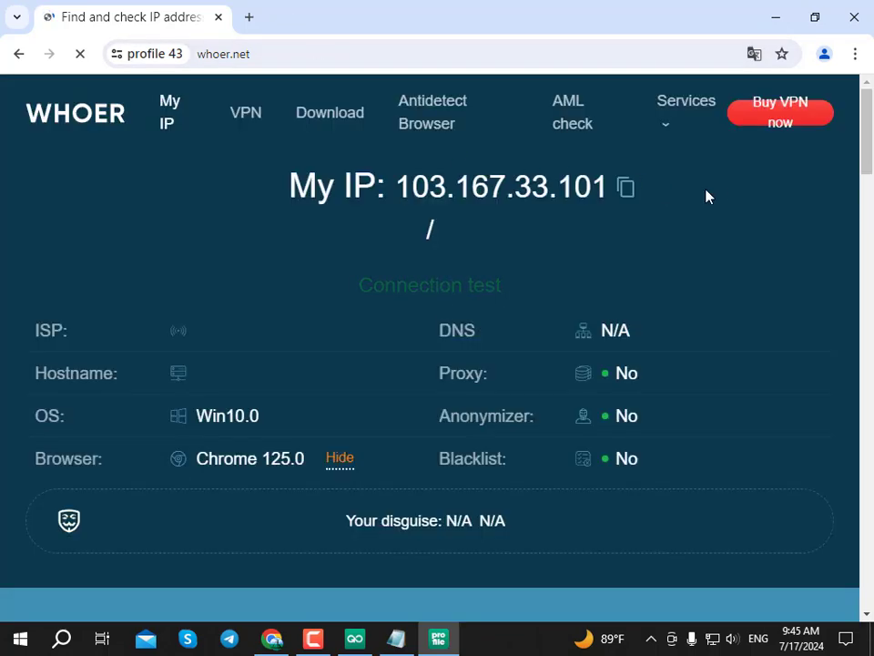
# Allow Orbita-Browser through the Windows Defender Firewall on private networks and review the IP and language details on whoer.net.
pyautogui.scroll(-3, 471, 228)
pyautogui.scroll(-6, 471, 223)
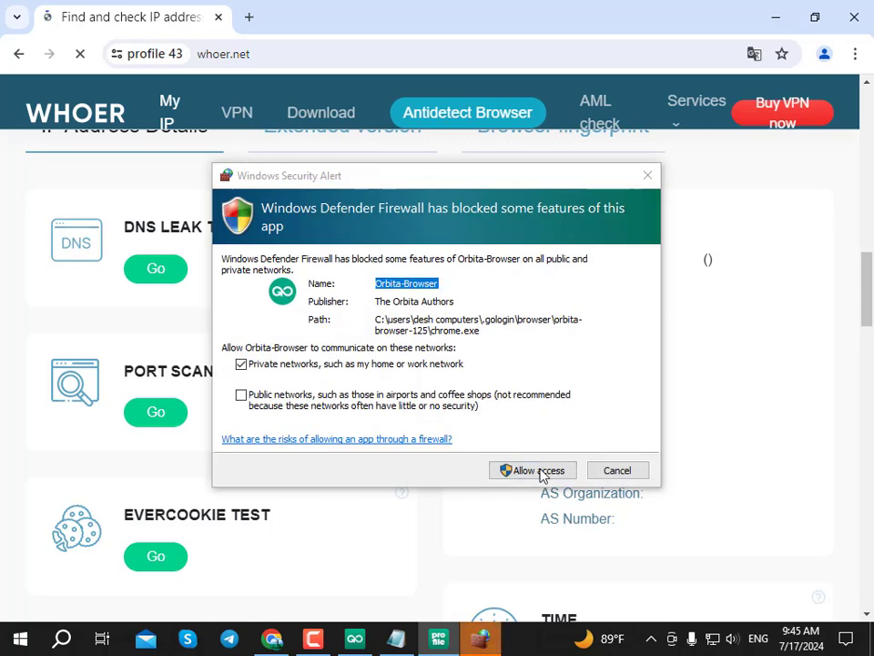
pyautogui.click(542, 471)
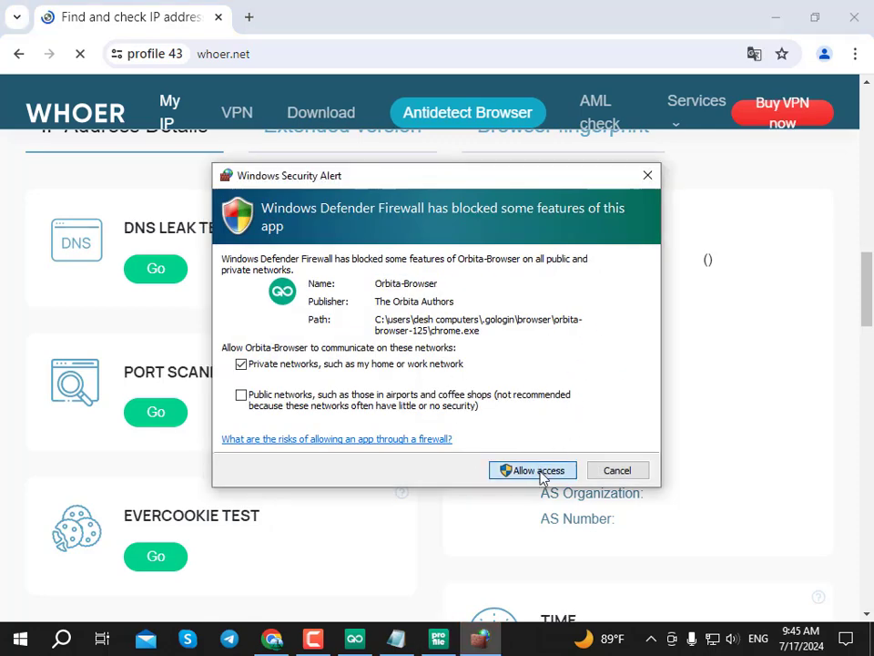
pyautogui.click(537, 470)
pyautogui.scroll(10, 625, 318)
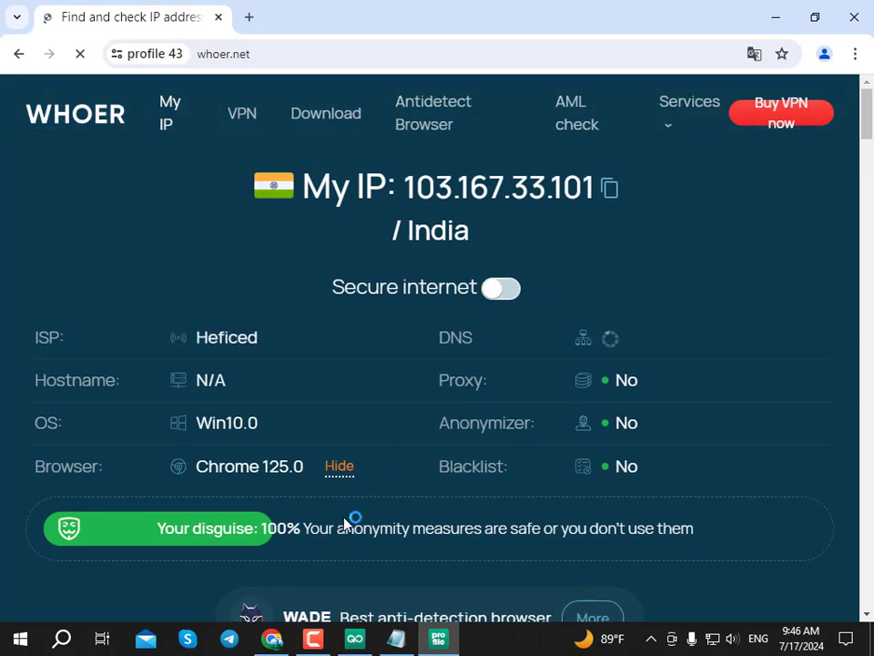
pyautogui.scroll(-10, 407, 586)
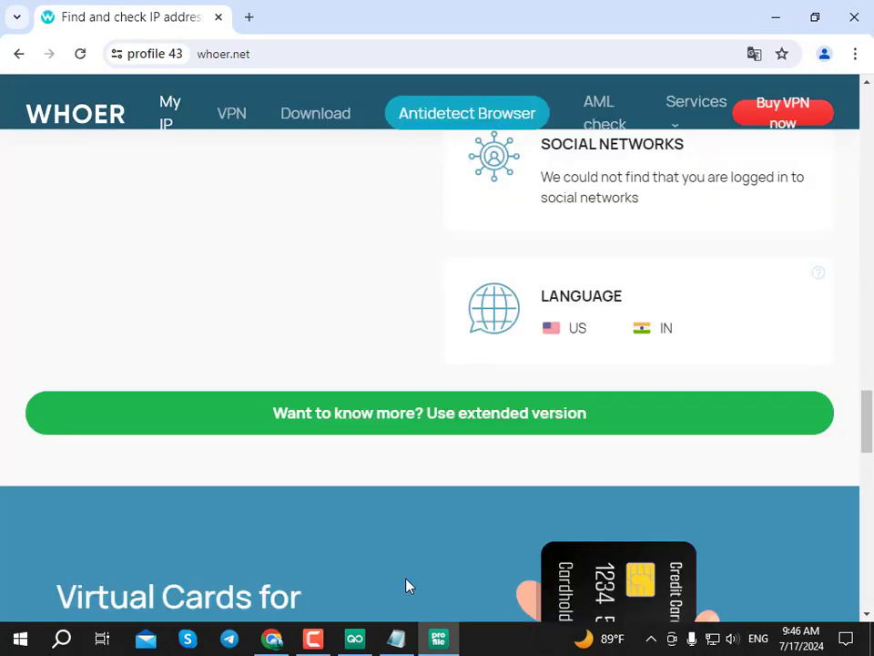
# Switch to GoLogin, examine the own-proxy fields of a new browser profile, and return to the profile list without creating it.
pyautogui.click(351, 638)
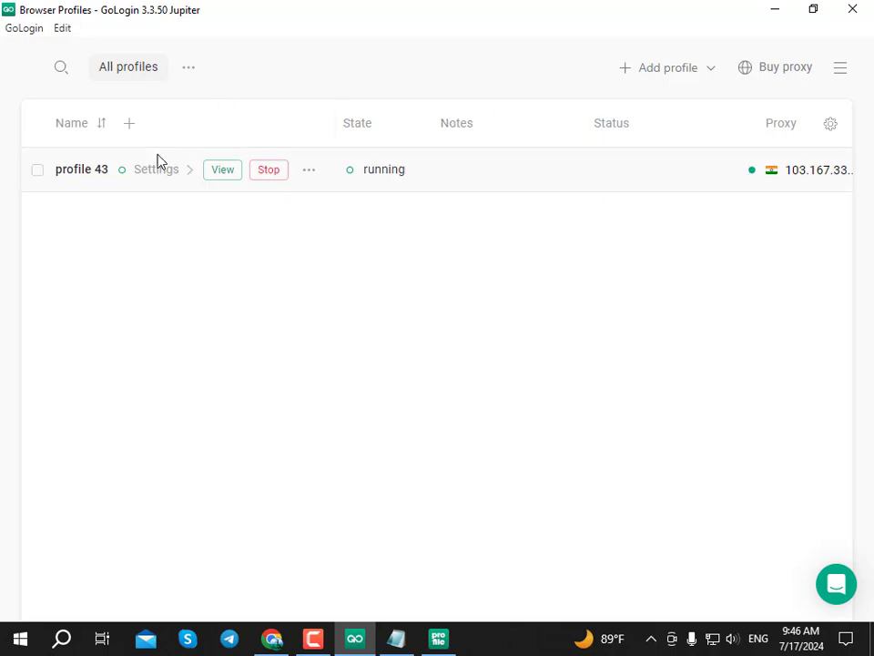
pyautogui.click(658, 78)
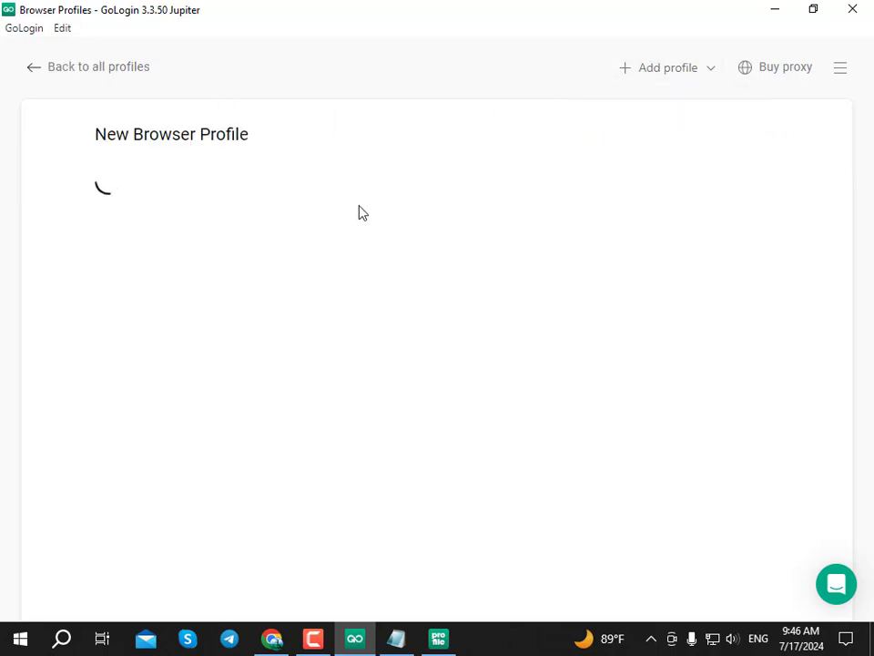
pyautogui.click(227, 332)
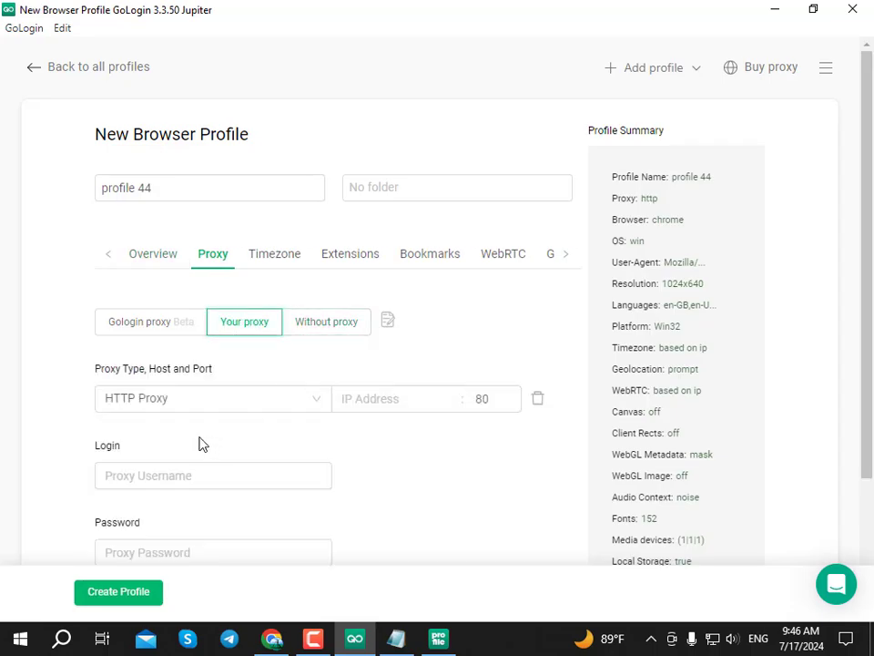
pyautogui.scroll(-2, 191, 442)
pyautogui.scroll(2, 253, 406)
pyautogui.scroll(-2, 347, 375)
pyautogui.scroll(2, 367, 423)
pyautogui.click(365, 402)
pyautogui.click(57, 67)
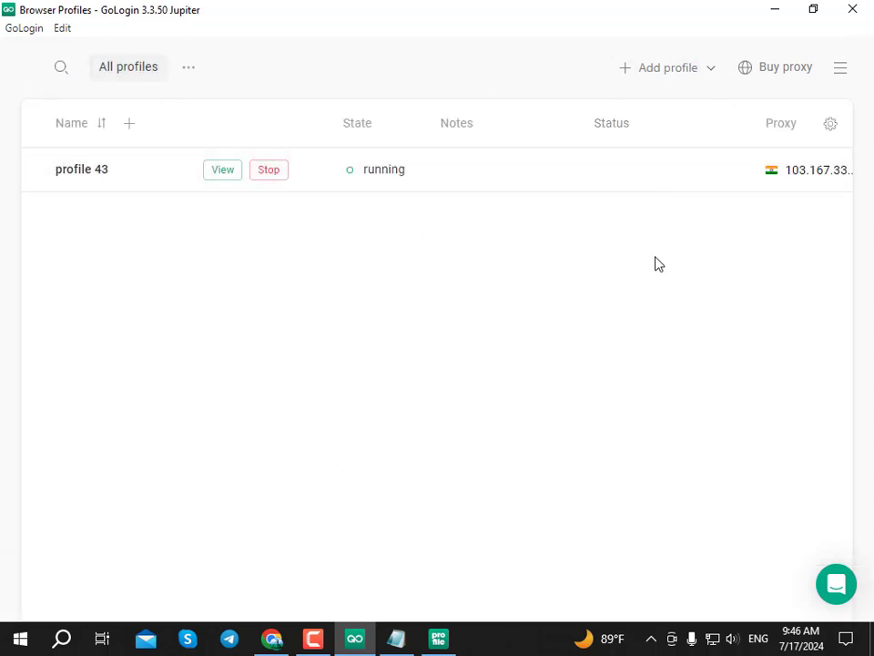
# Switch to the Proxy-Seller dashboard in Chrome and examine its account sections and the services and tools in the site menu.
pyautogui.click(288, 628)
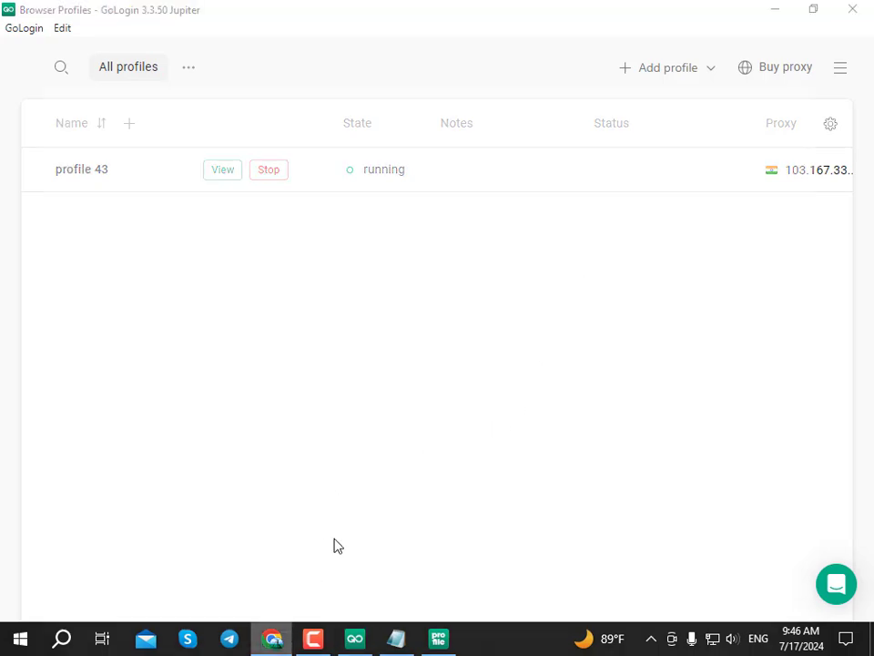
pyautogui.scroll(6, 249, 188)
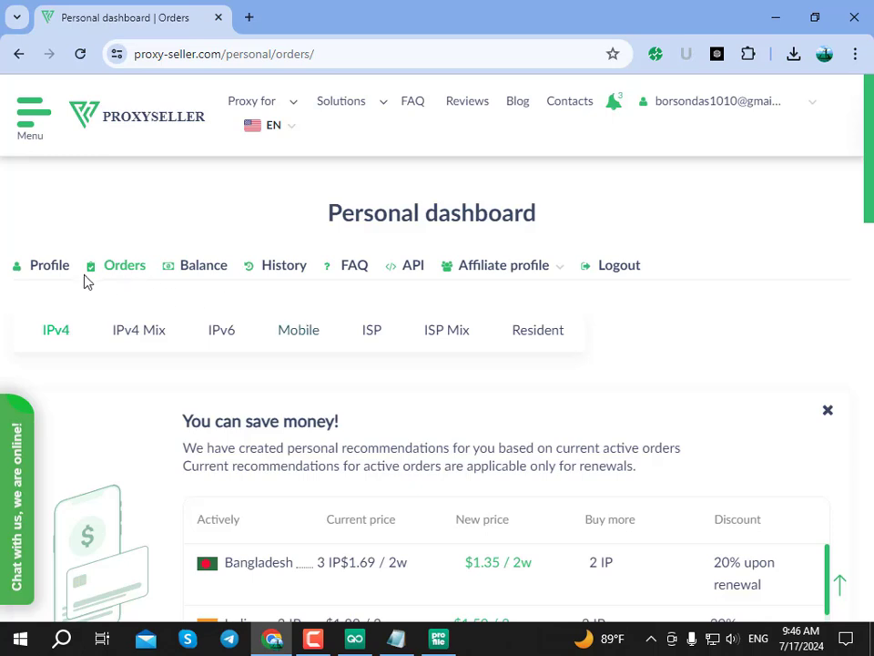
pyautogui.scroll(-1, 36, 339)
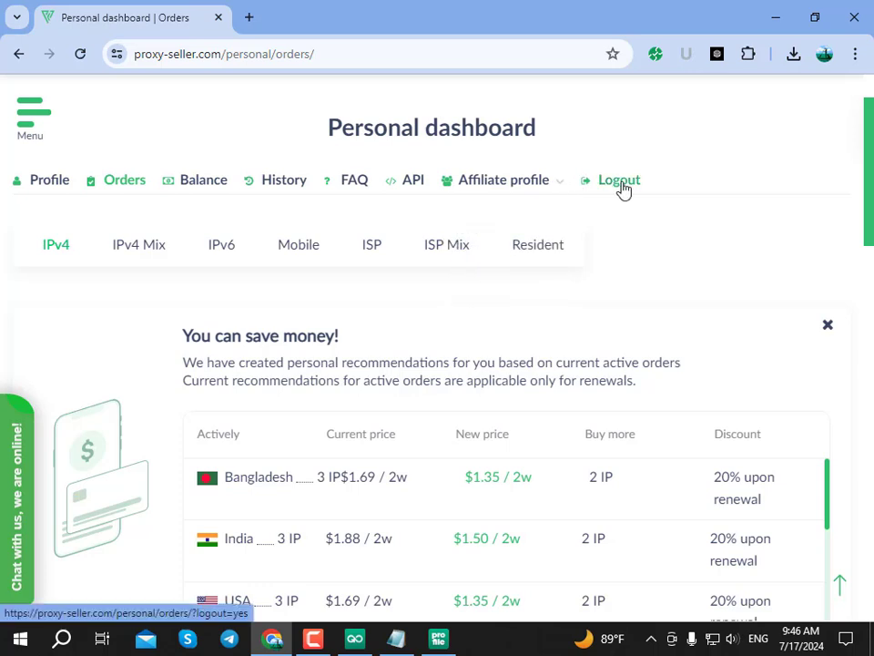
pyautogui.scroll(1, 334, 208)
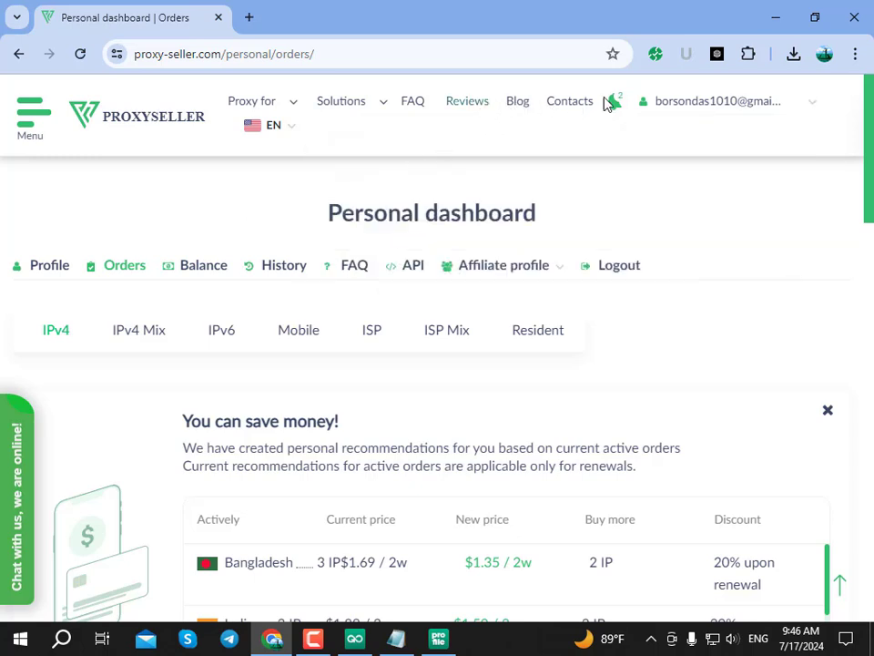
pyautogui.moveTo(738, 100)
pyautogui.moveTo(617, 107)
pyautogui.click(27, 117)
pyautogui.scroll(-5, 133, 395)
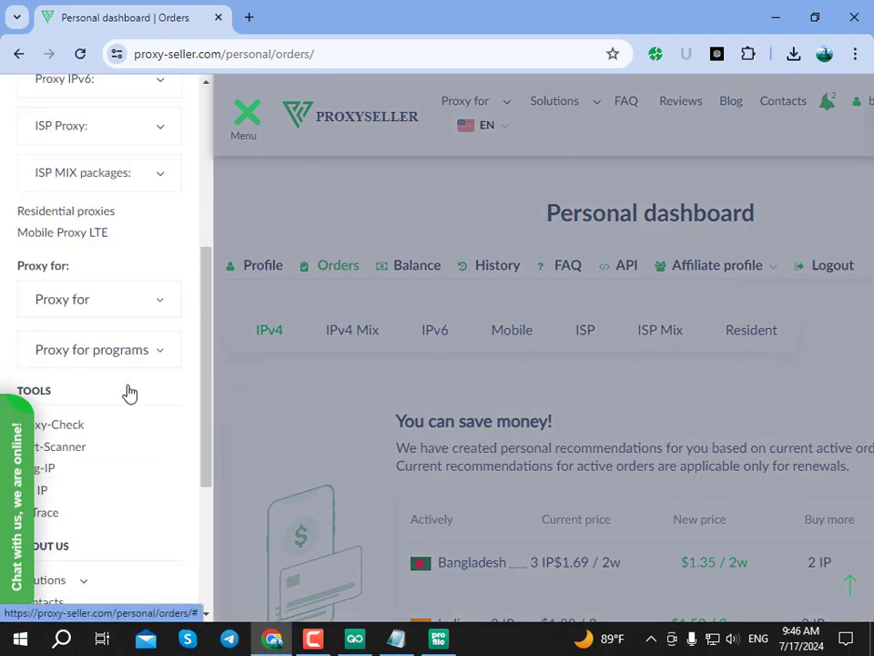
pyautogui.scroll(3, 152, 330)
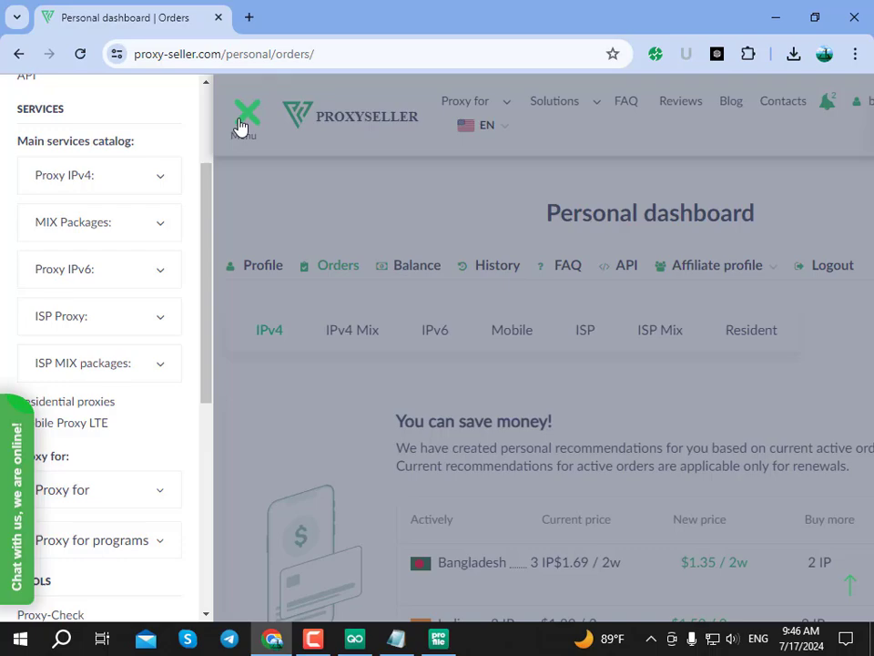
pyautogui.click(241, 125)
# Examine the Orders page's footer, renewal form and list of purchased IPv4 proxies.
pyautogui.scroll(-15, 283, 257)
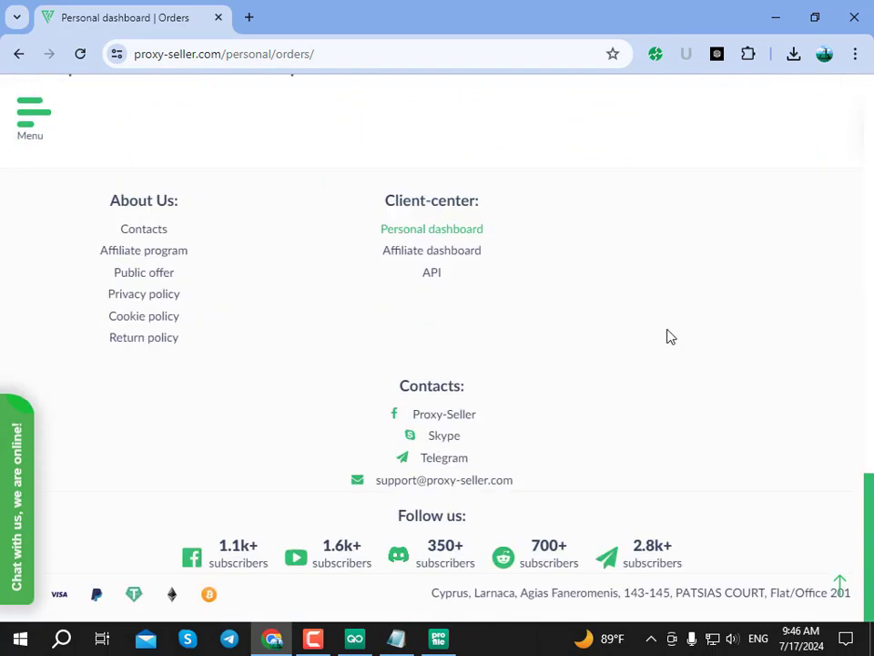
pyautogui.scroll(3, 474, 362)
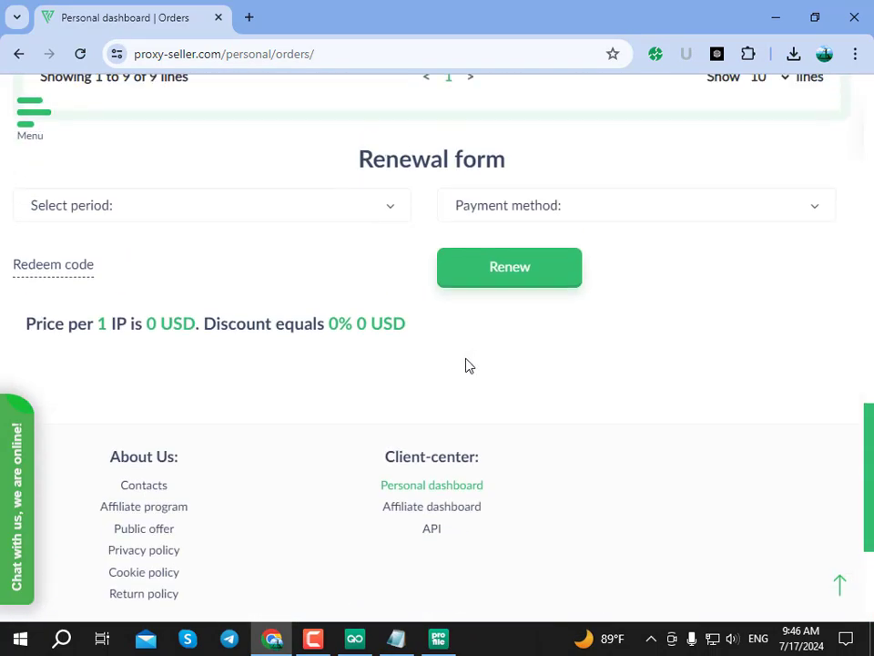
pyautogui.scroll(10, 435, 370)
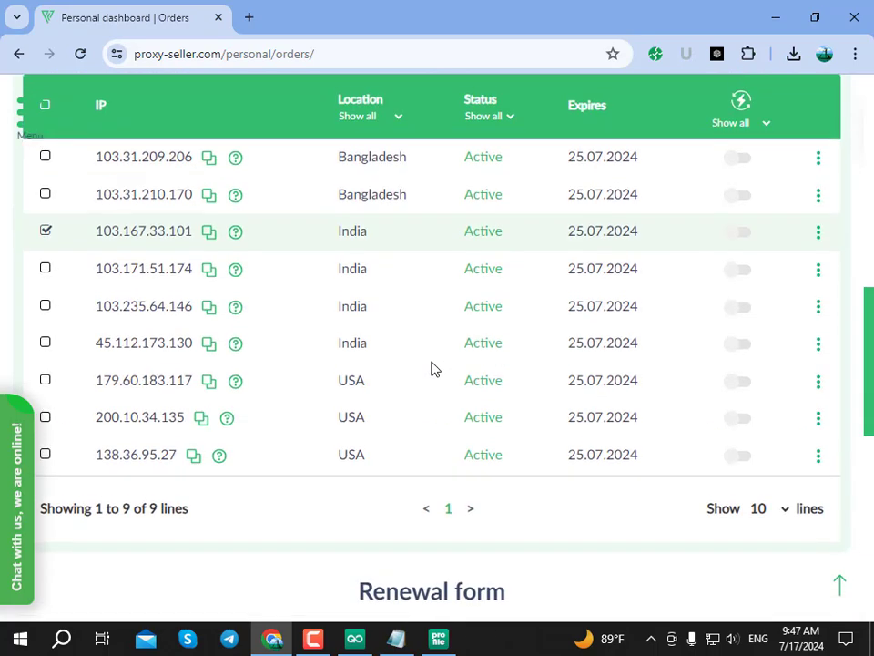
pyautogui.scroll(3, 339, 298)
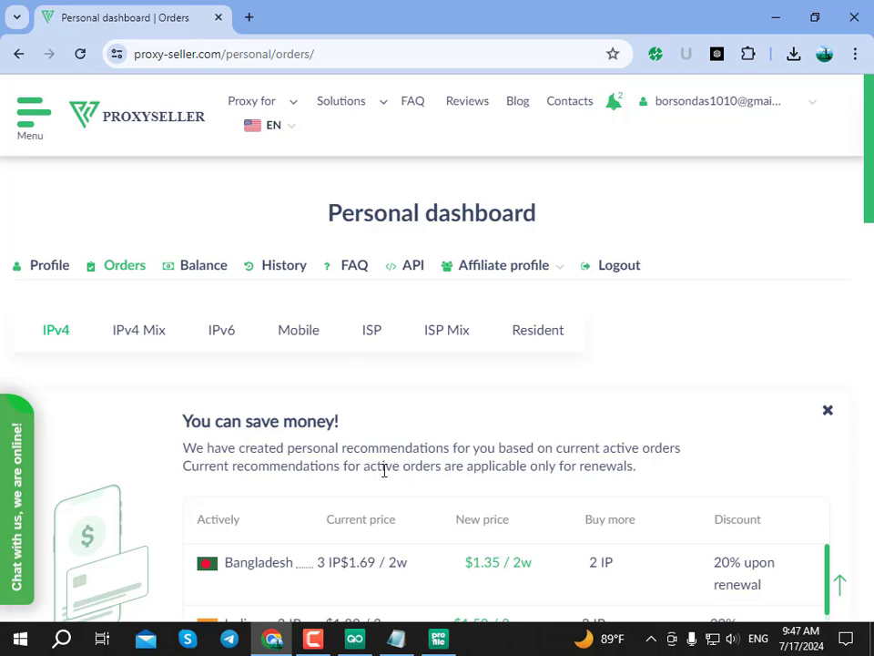
# Open a new tab in the profile 43 browser and switch back to the GoLogin profile list.
pyautogui.click(446, 640)
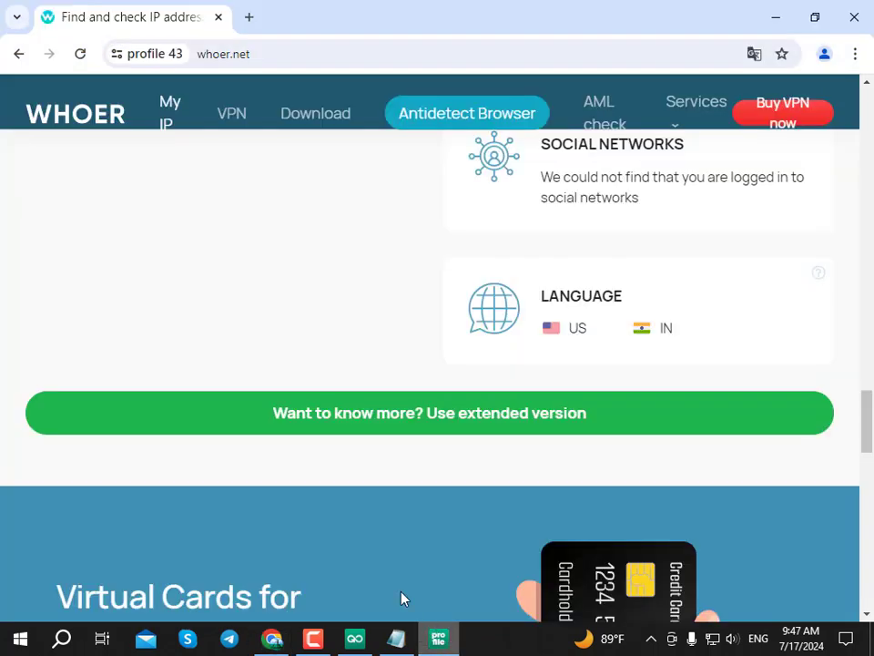
pyautogui.scroll(1, 270, 201)
pyautogui.click(248, 18)
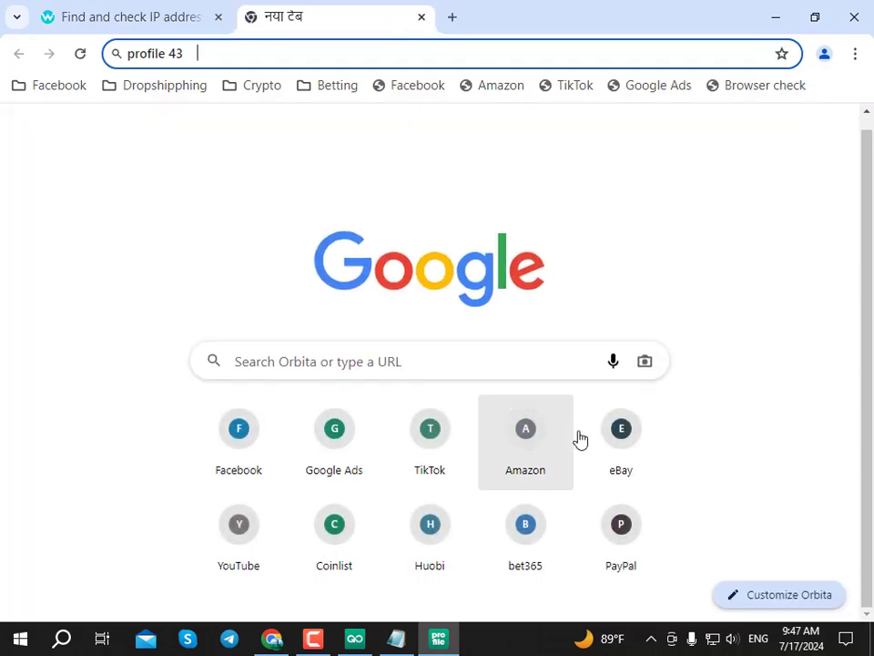
pyautogui.click(355, 637)
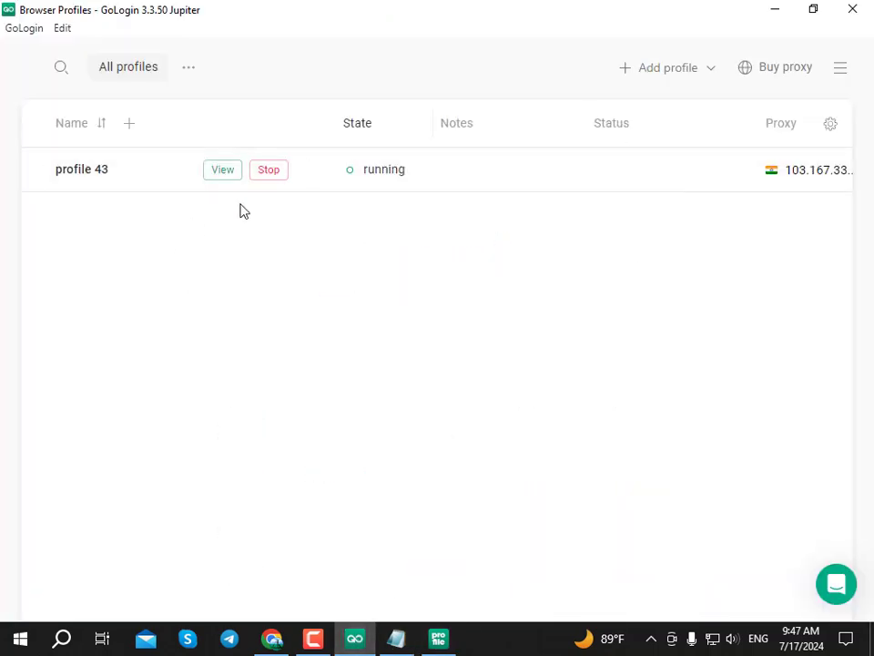